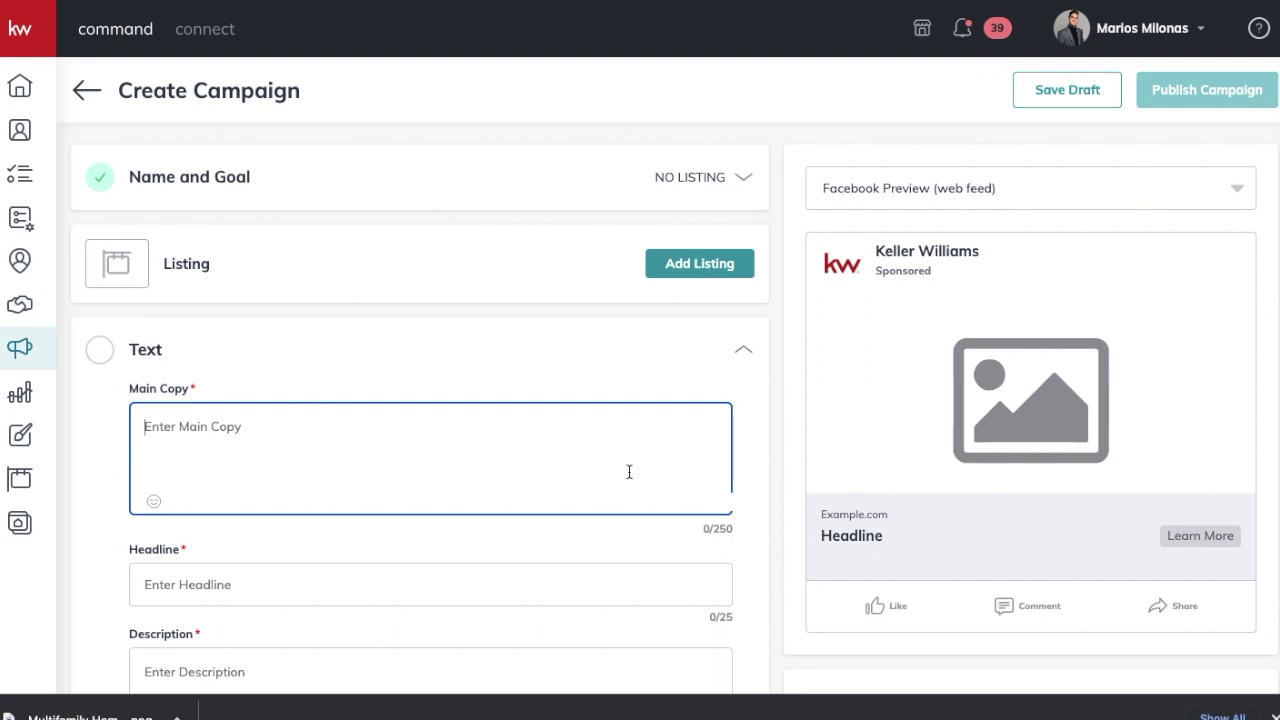
Step: Type 'QUEENS MULTIFAMILY HOMES FOR SALE' as the main copy and add a house emoji
type("QU")
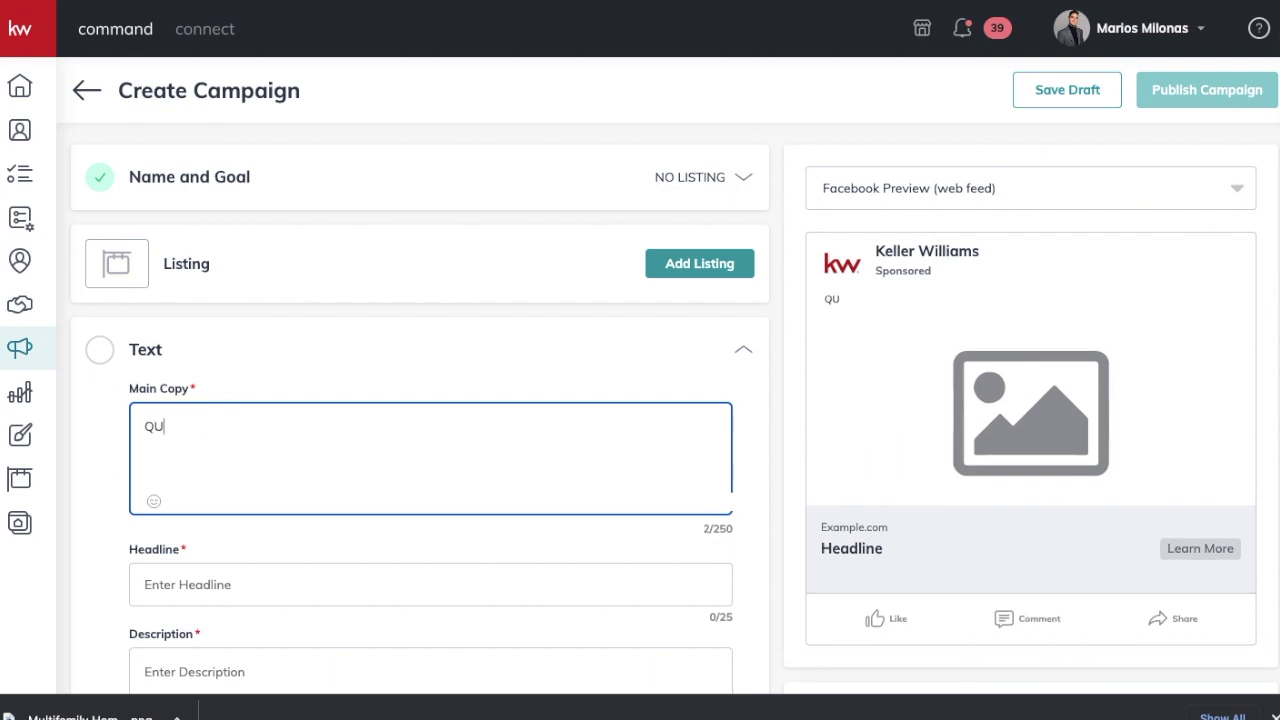
type("EEND MUL")
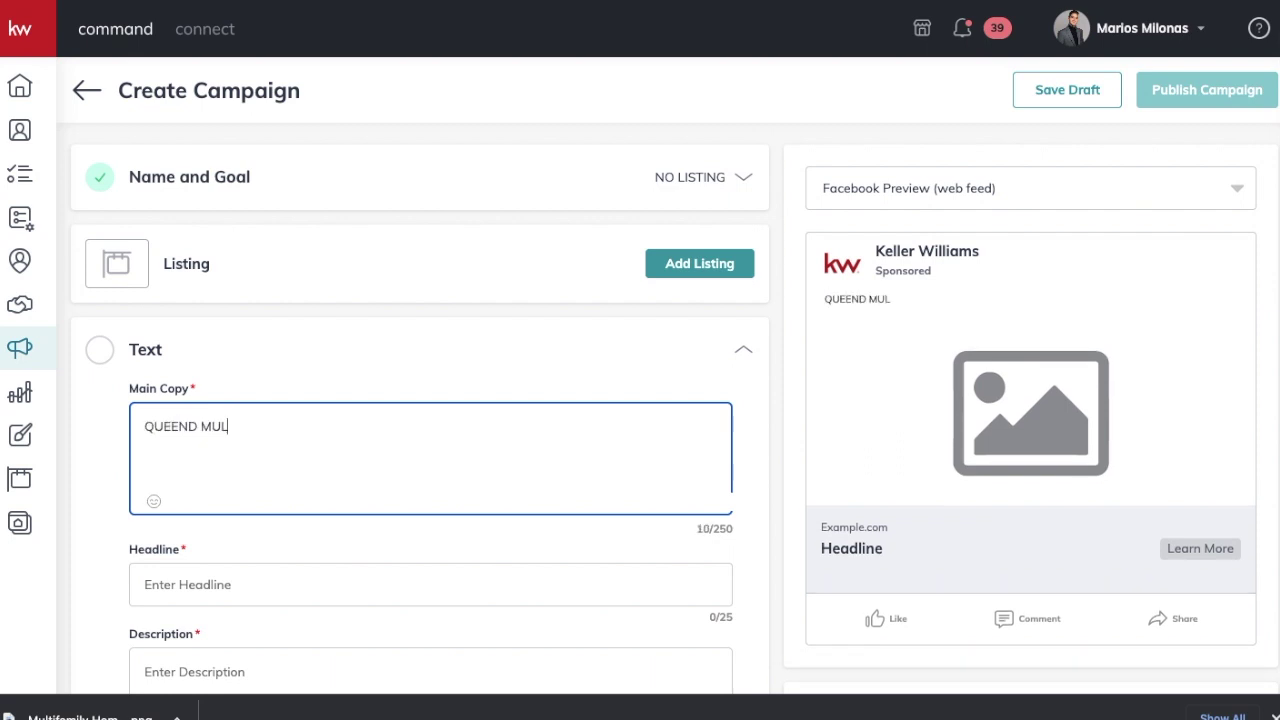
type("TIFAMILY HOMES FOR SALE")
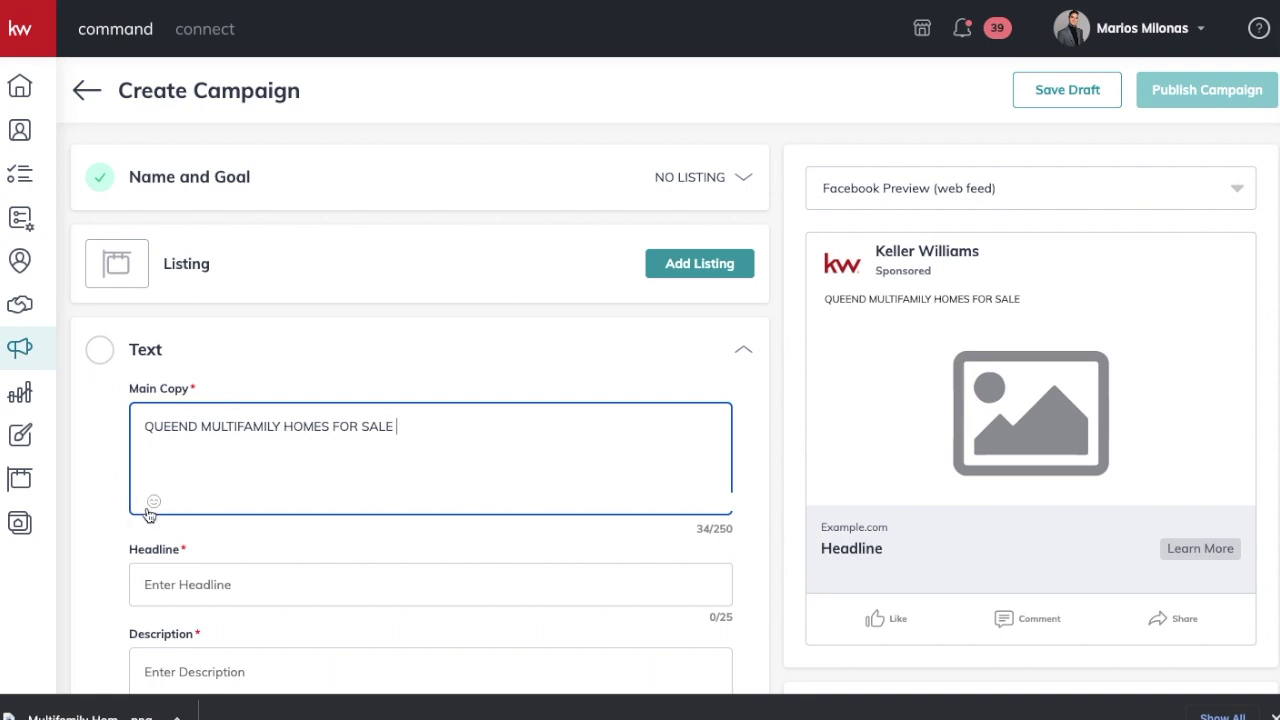
left_click(151, 503)
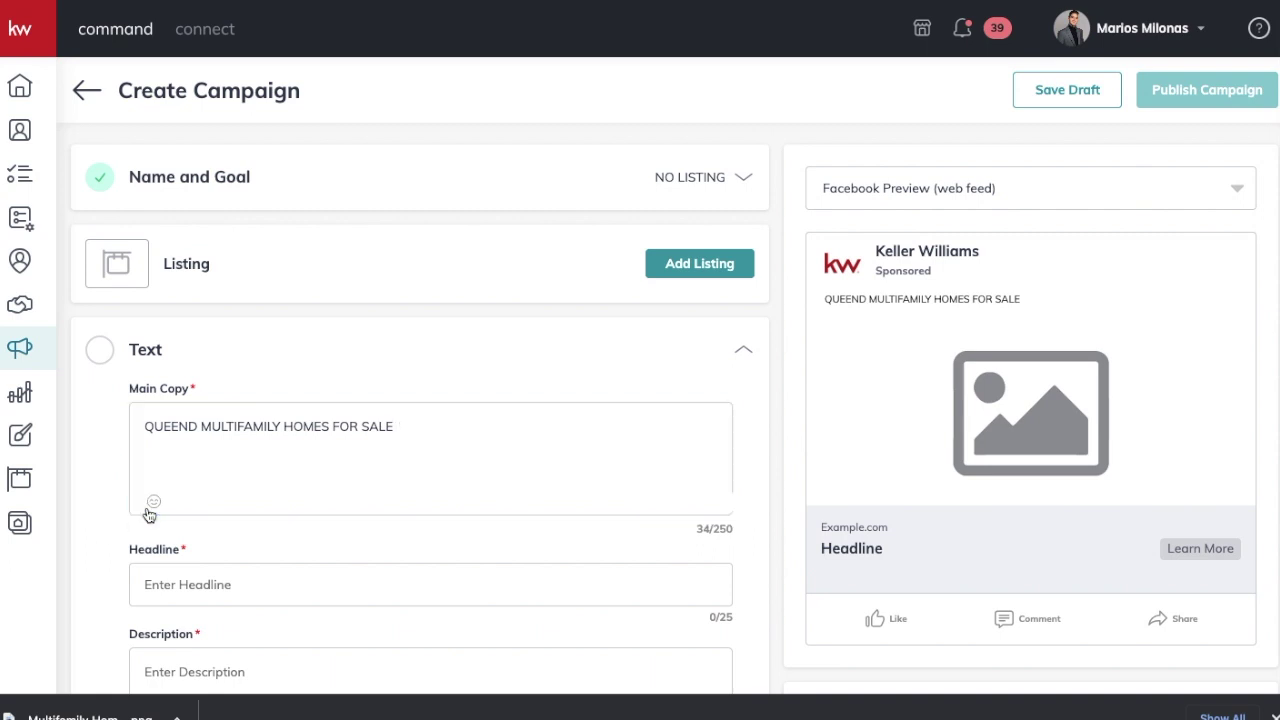
left_click(172, 478)
type("HOMW")
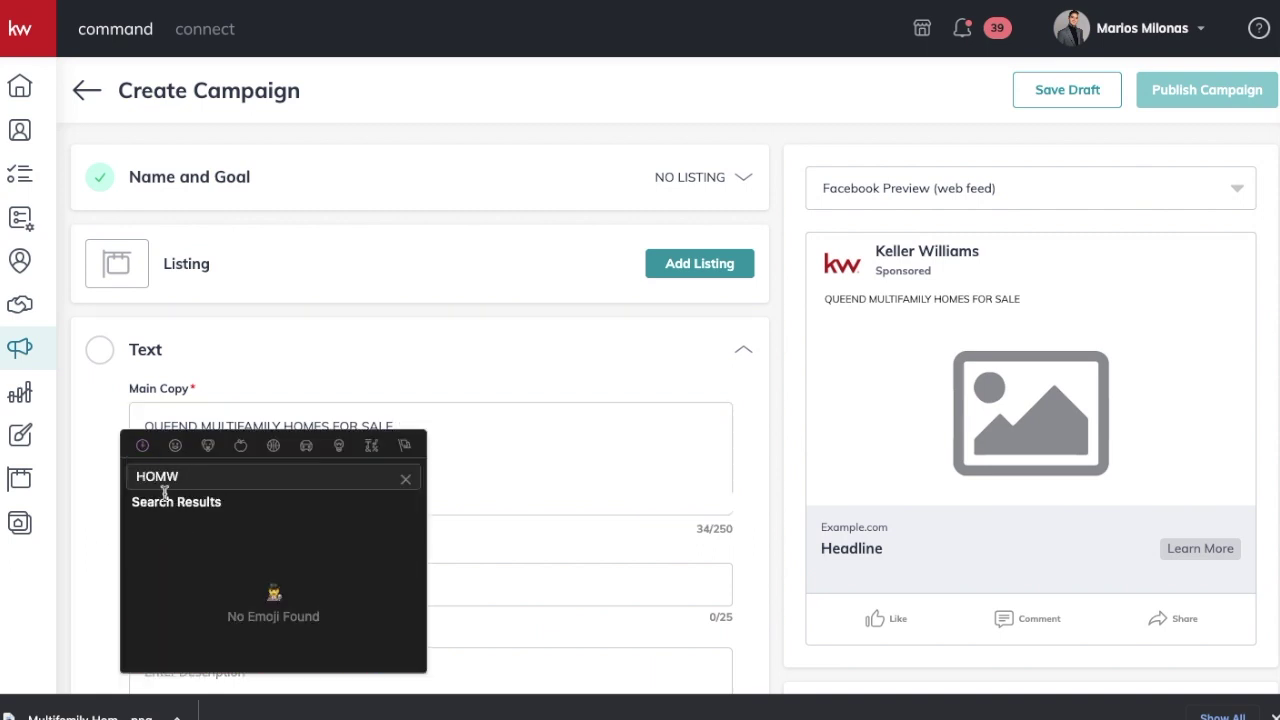
key("BackSpace")
left_click(141, 528)
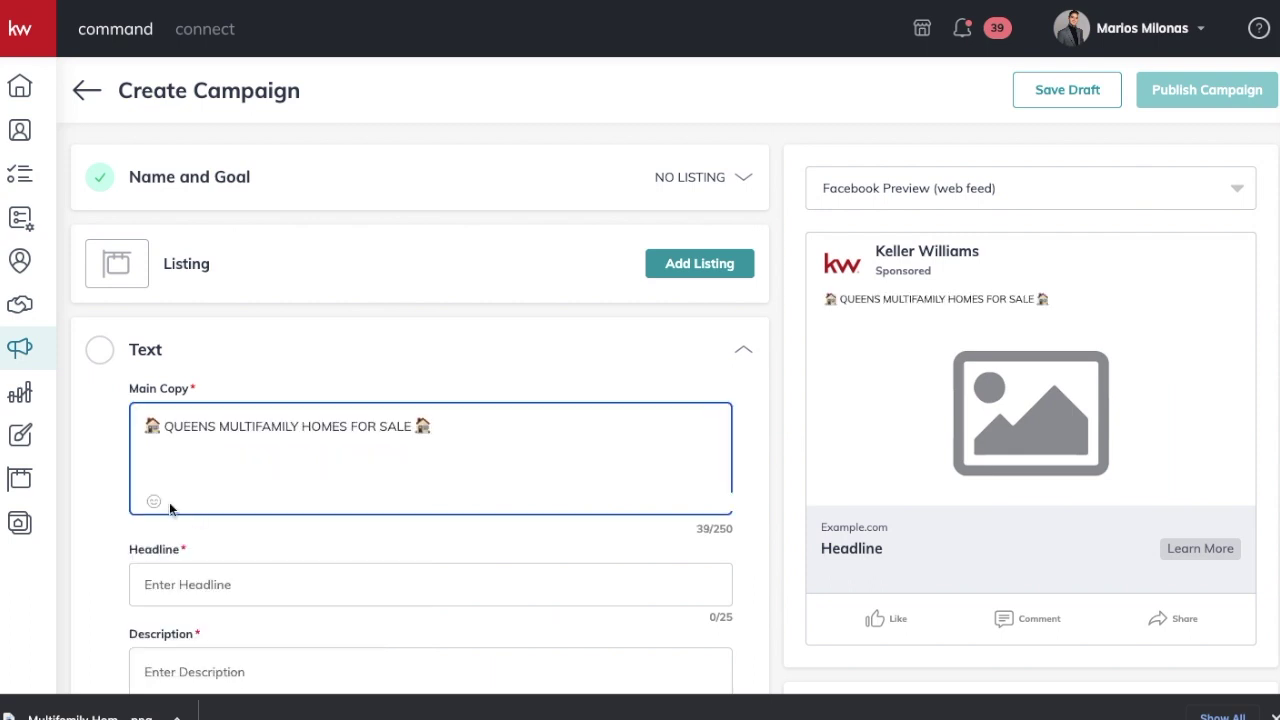
Step: Add fire emojis after the house emoji and before QUEENS
left_click(151, 505)
left_click(253, 478)
type("FIRE")
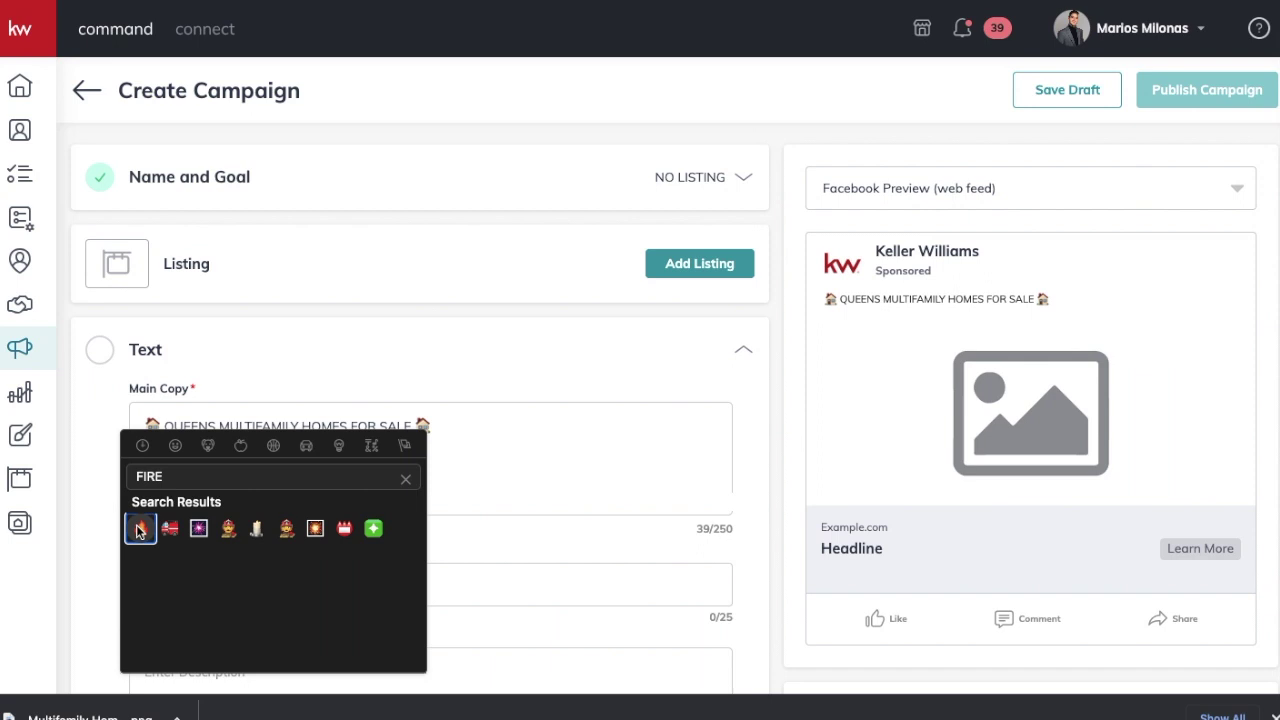
left_click(138, 529)
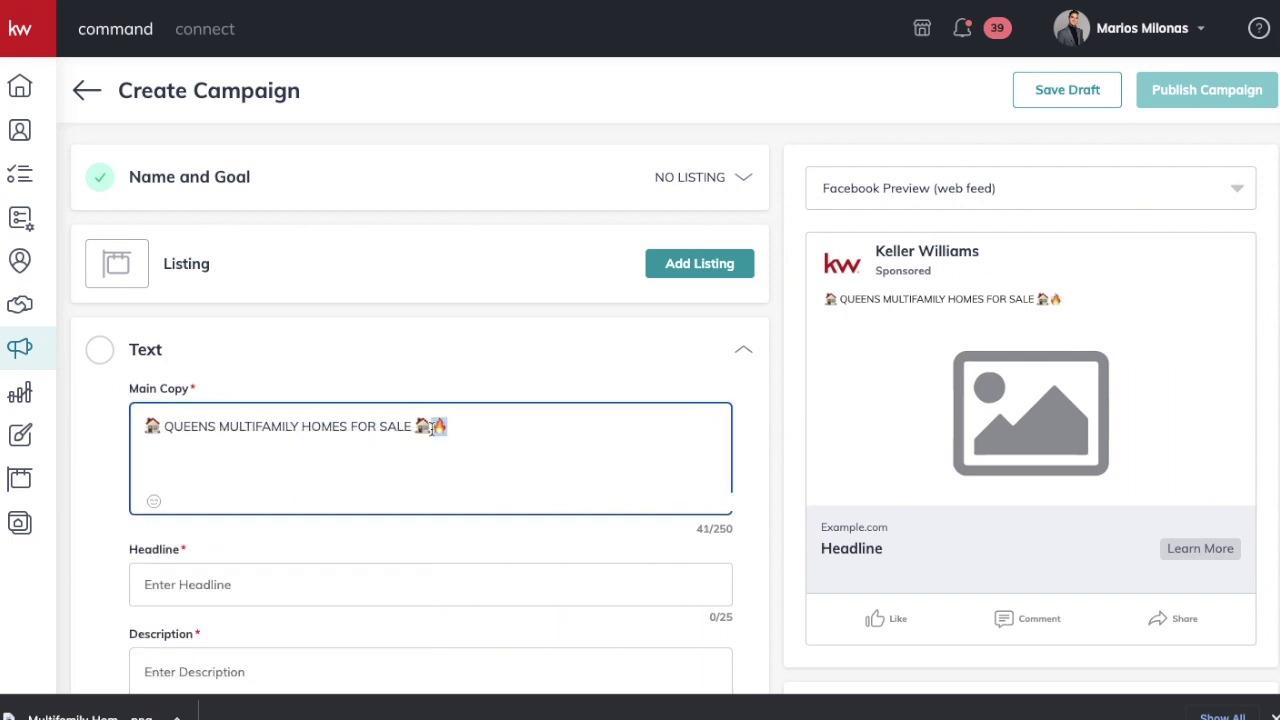
left_click(166, 428)
key("ctrl+v")
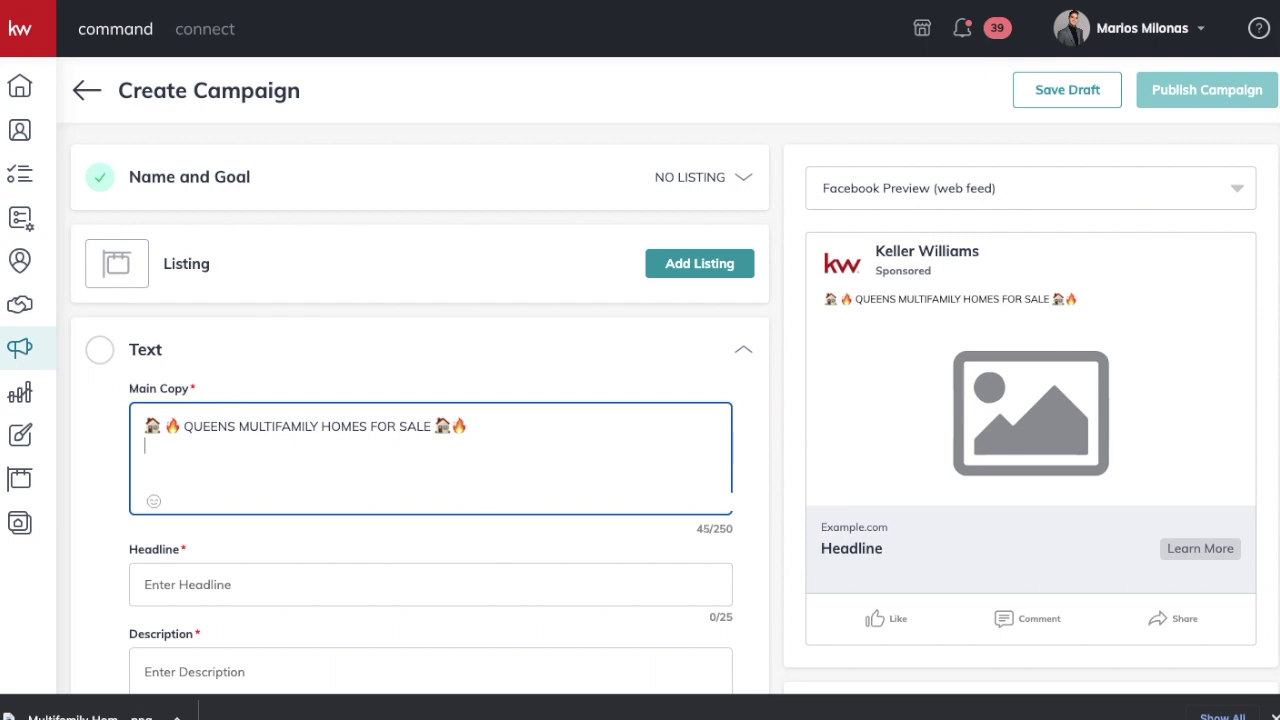
Step: Paste the under-$1M line and add pointing-down emojis before CLICK and after $1M
key("ctrl+v")
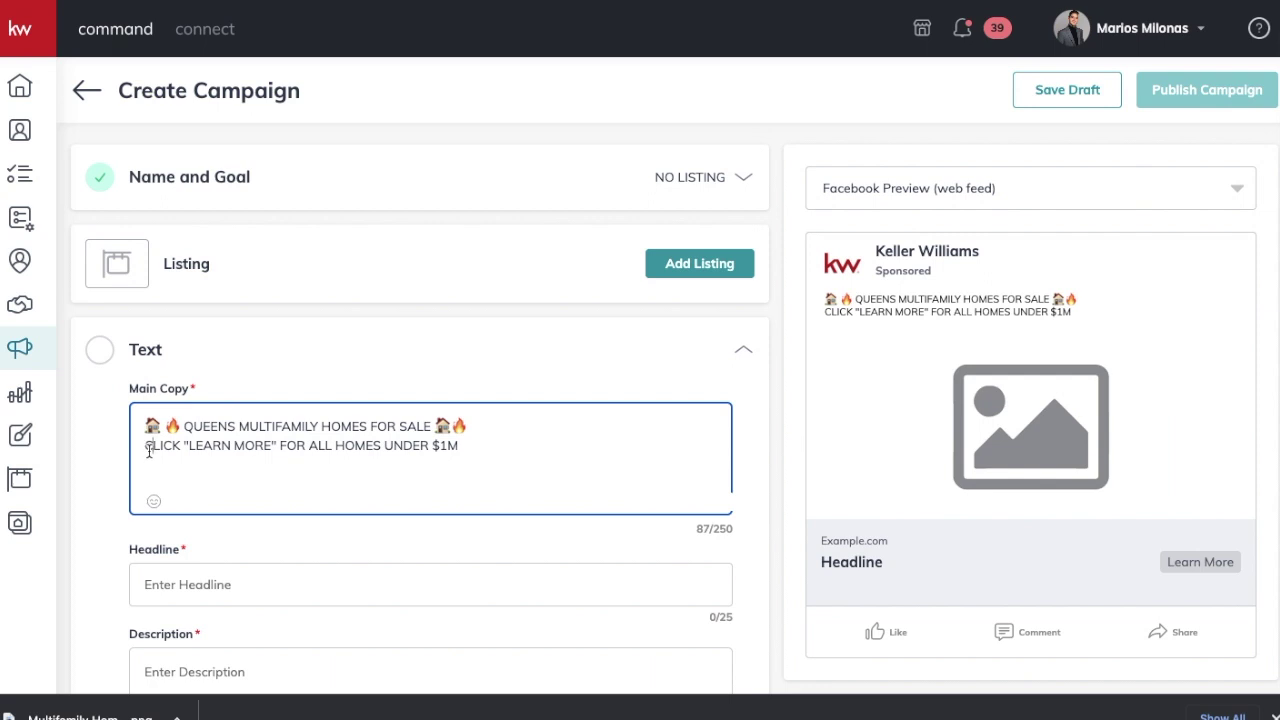
left_click(153, 501)
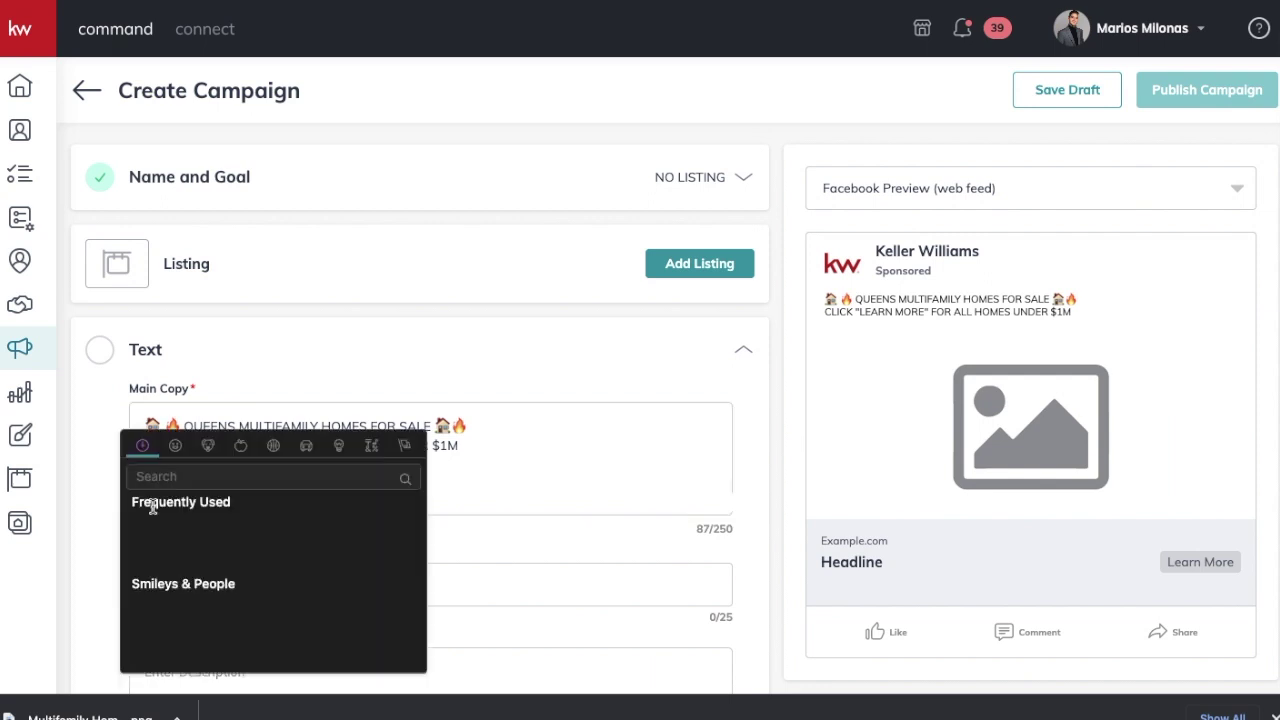
type("DOWN")
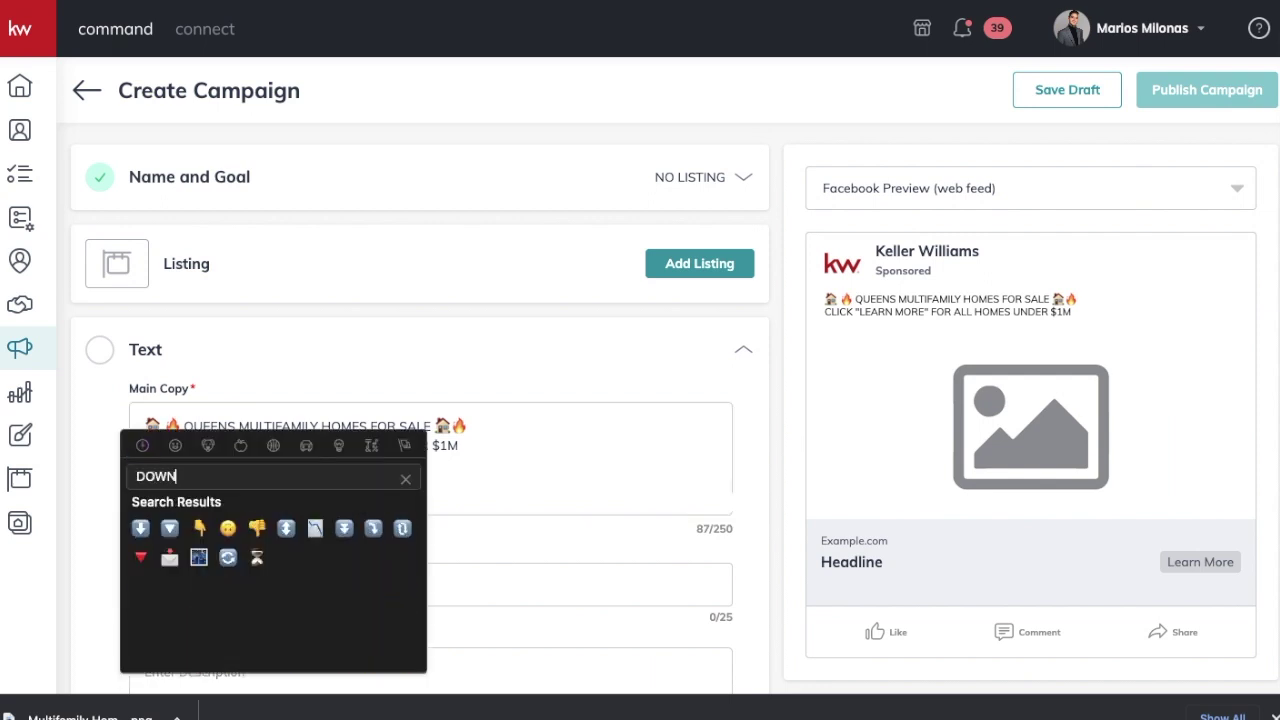
left_click(216, 540)
left_click(507, 449)
key("ctrl+v")
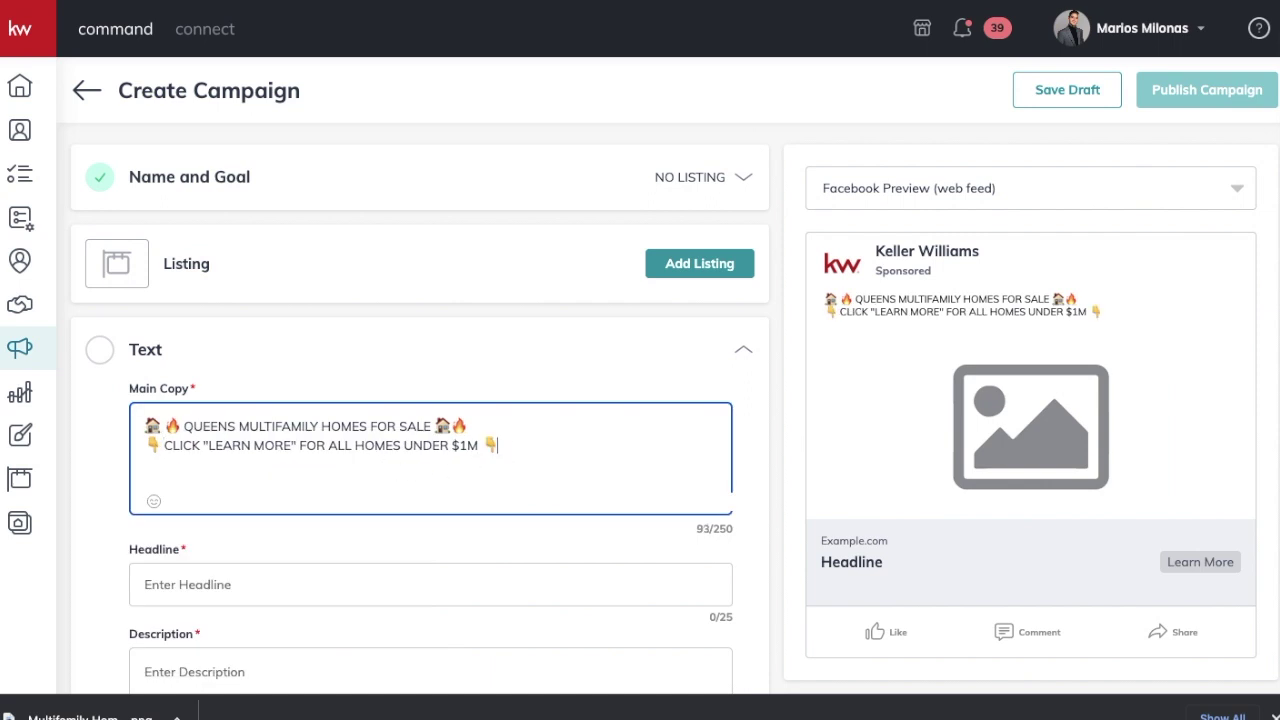
scroll(877, 554, "down", 1)
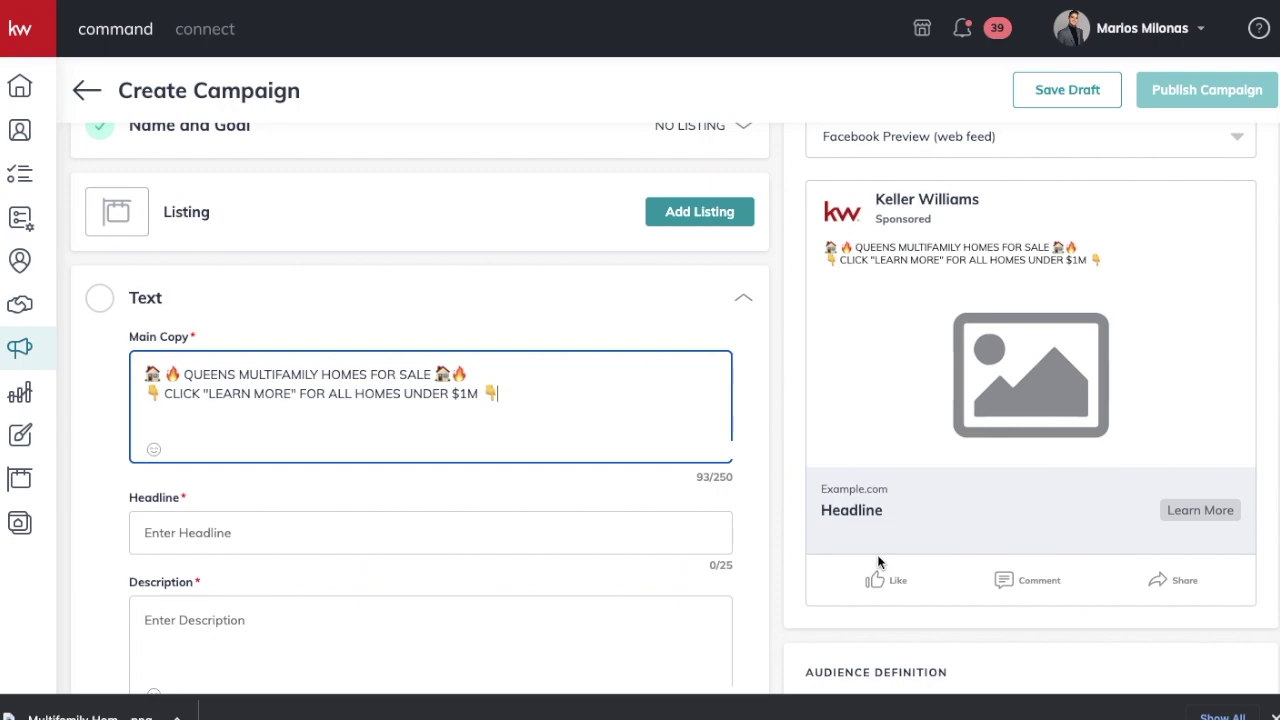
left_click(445, 548)
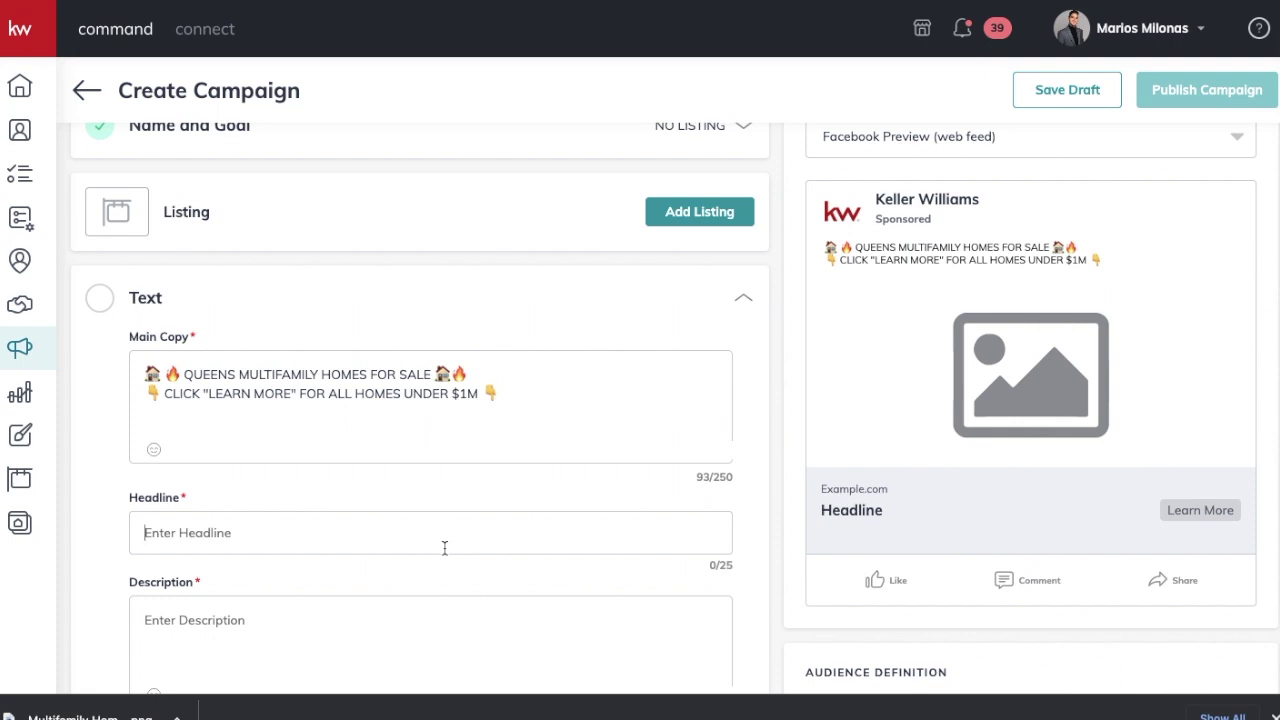
Step: Enter headline 'DON'T MISS OUT!' and description 'Click Learn More For Your Full List of Homes', then save
type("DON'T MISS OUT!")
key("Tab")
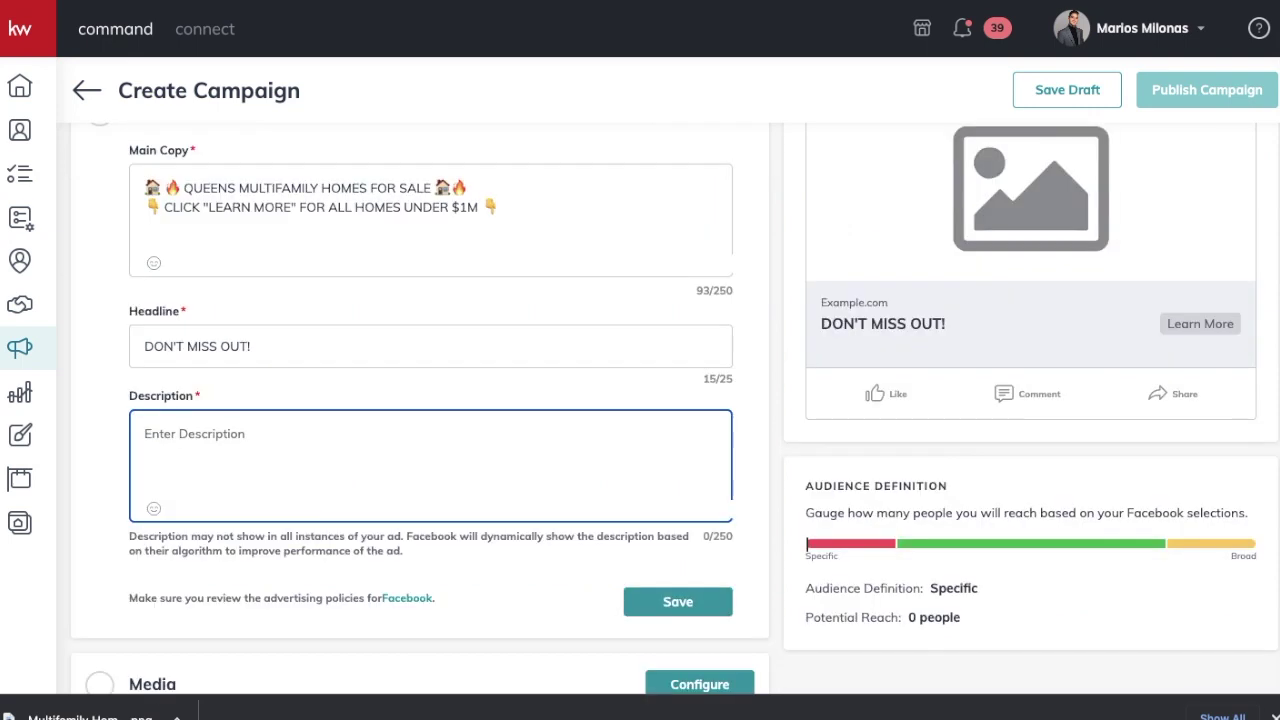
type("Click L")
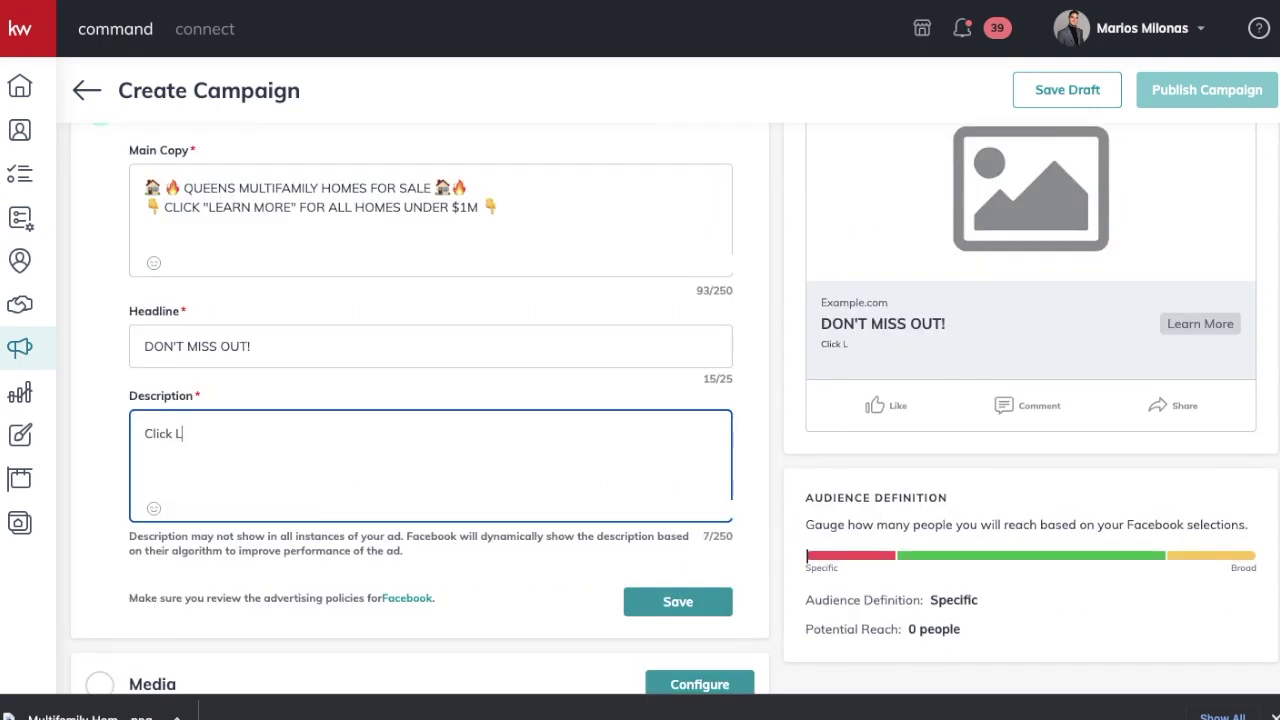
type("earn More For You")
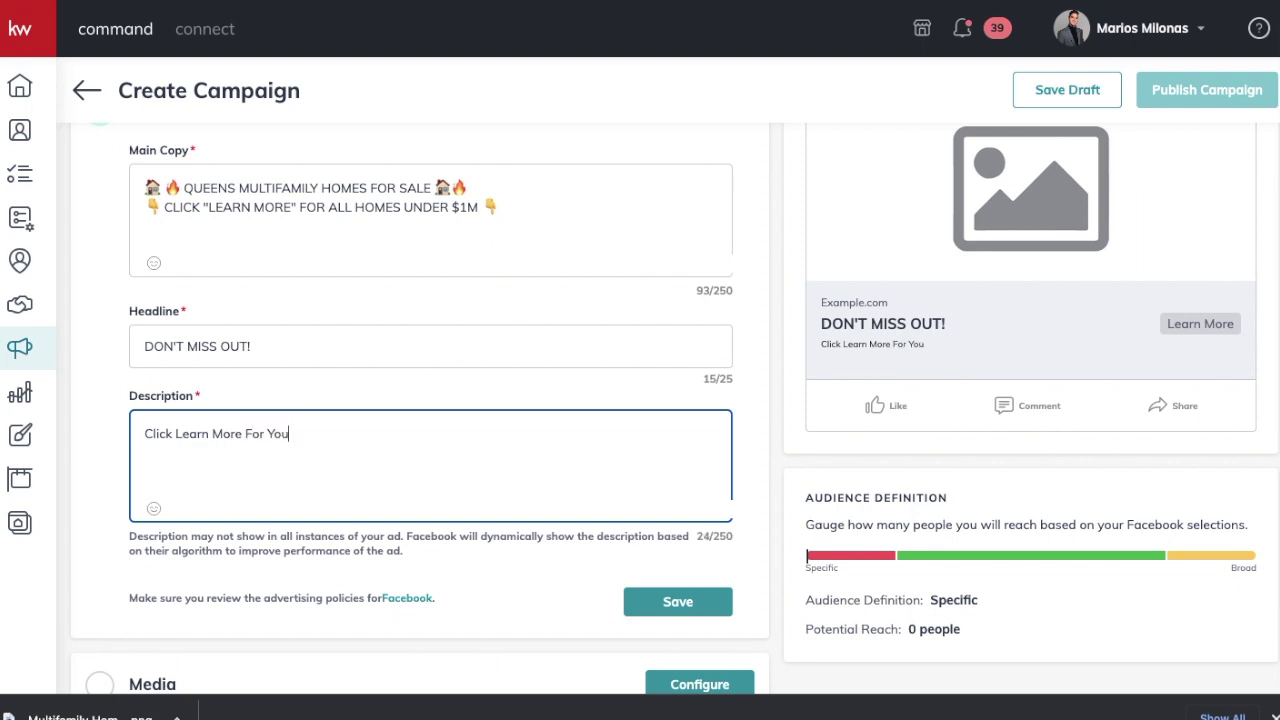
type("r Full List of Homes")
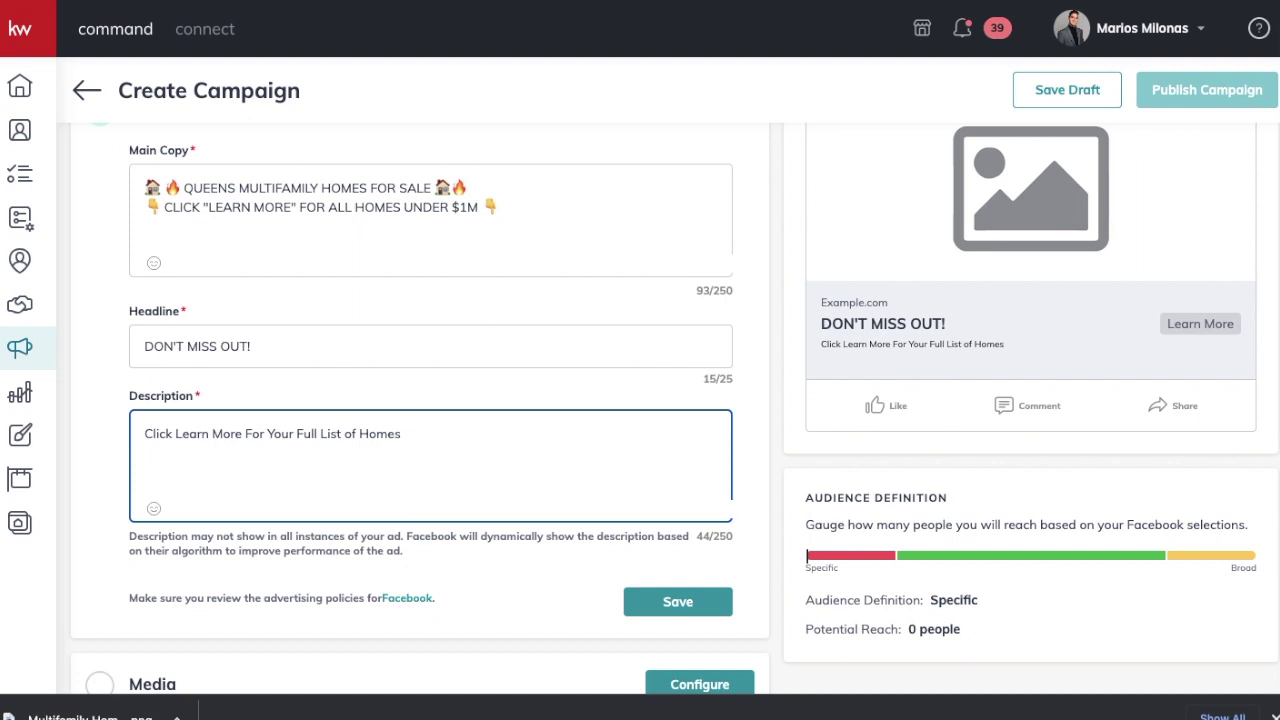
left_click(678, 601)
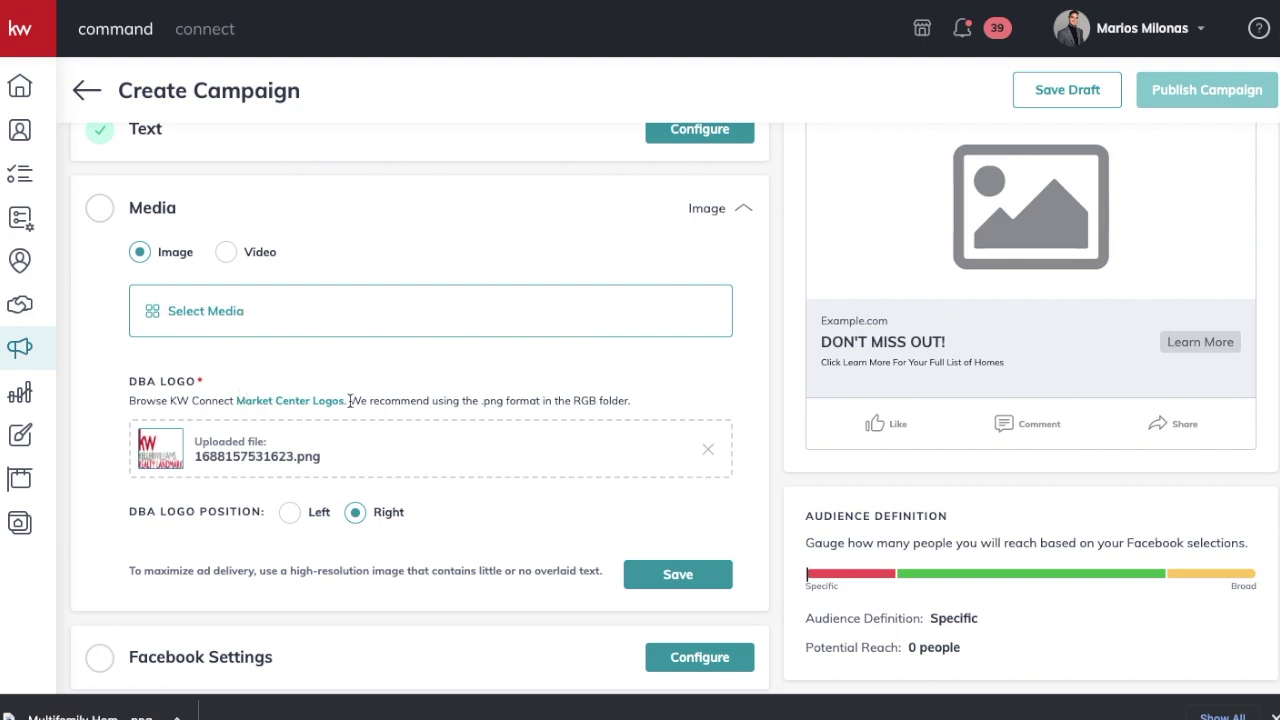
Step: Upload the Multifamily - UNDER $1M kitchen photo and save it with the Square (1:1) crop
left_click(177, 327)
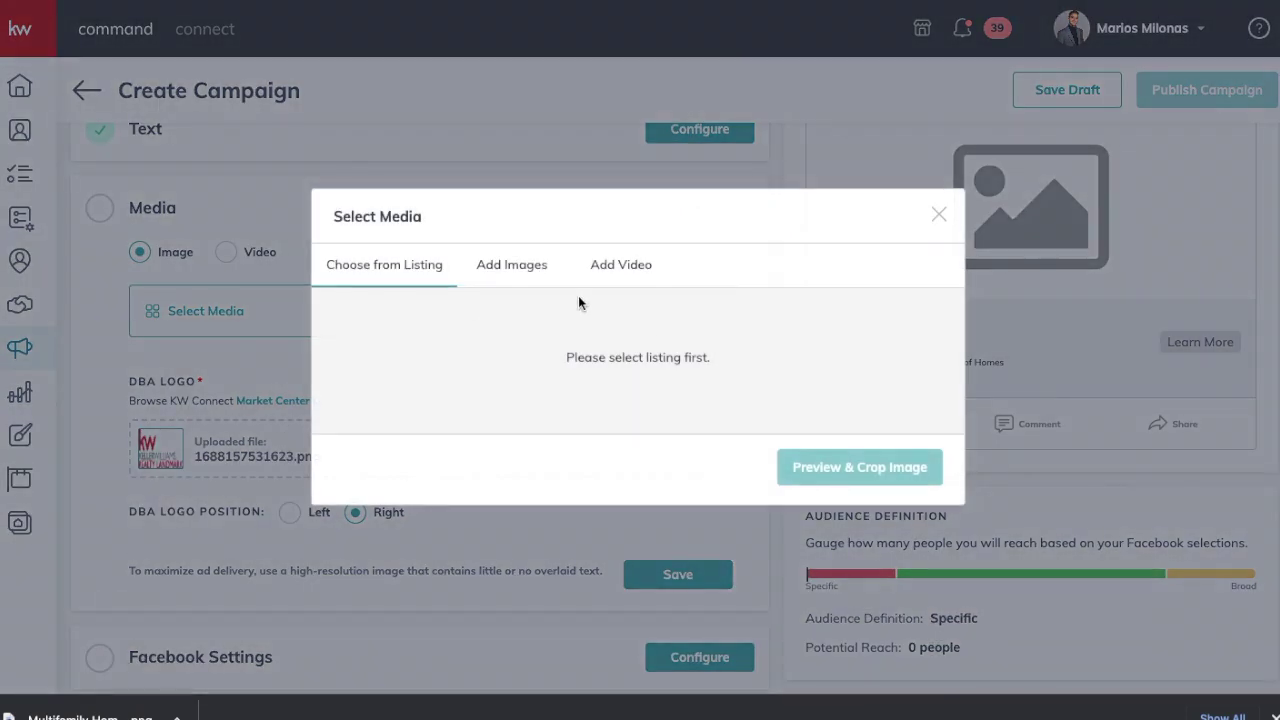
left_click(531, 272)
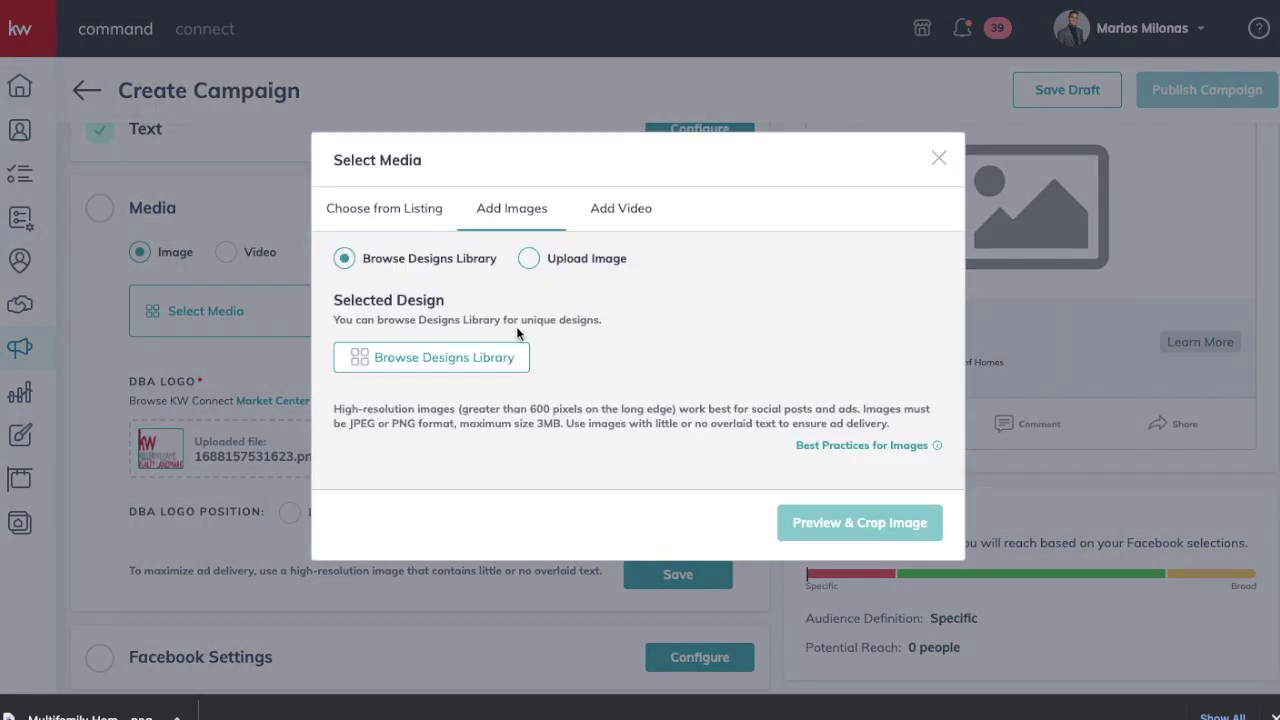
left_click(543, 256)
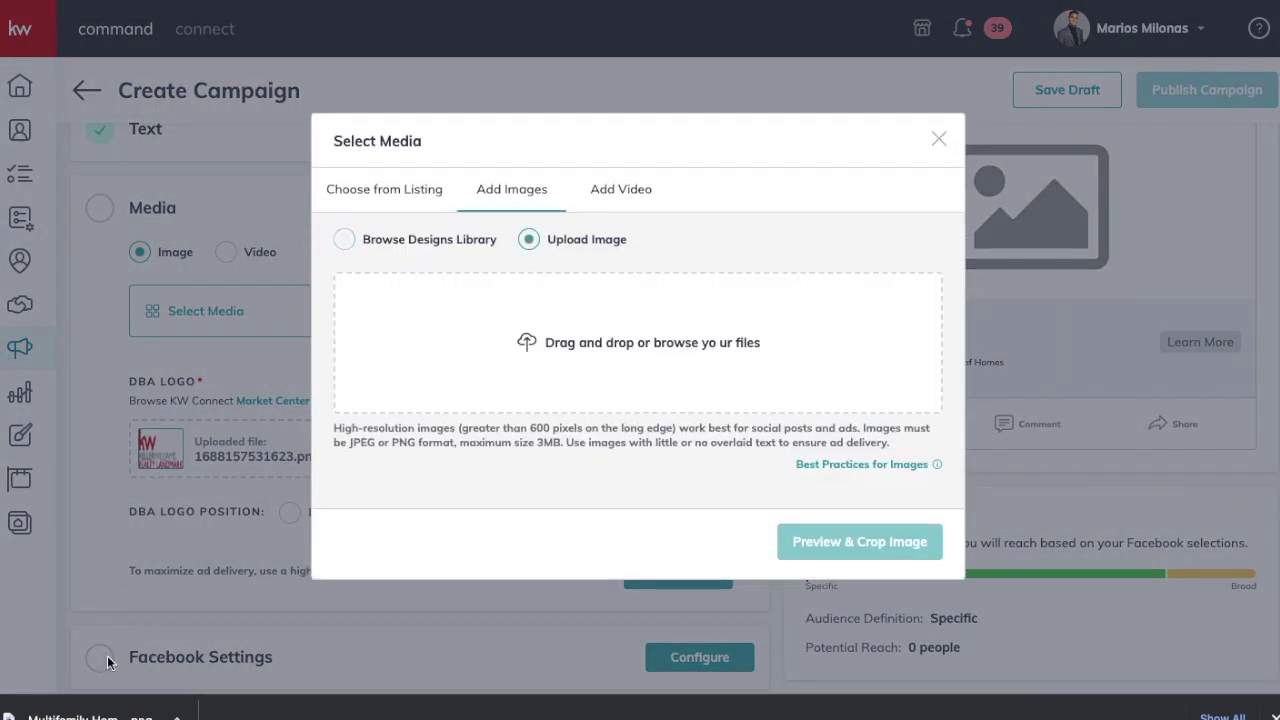
left_click_drag(90, 717, 630, 356)
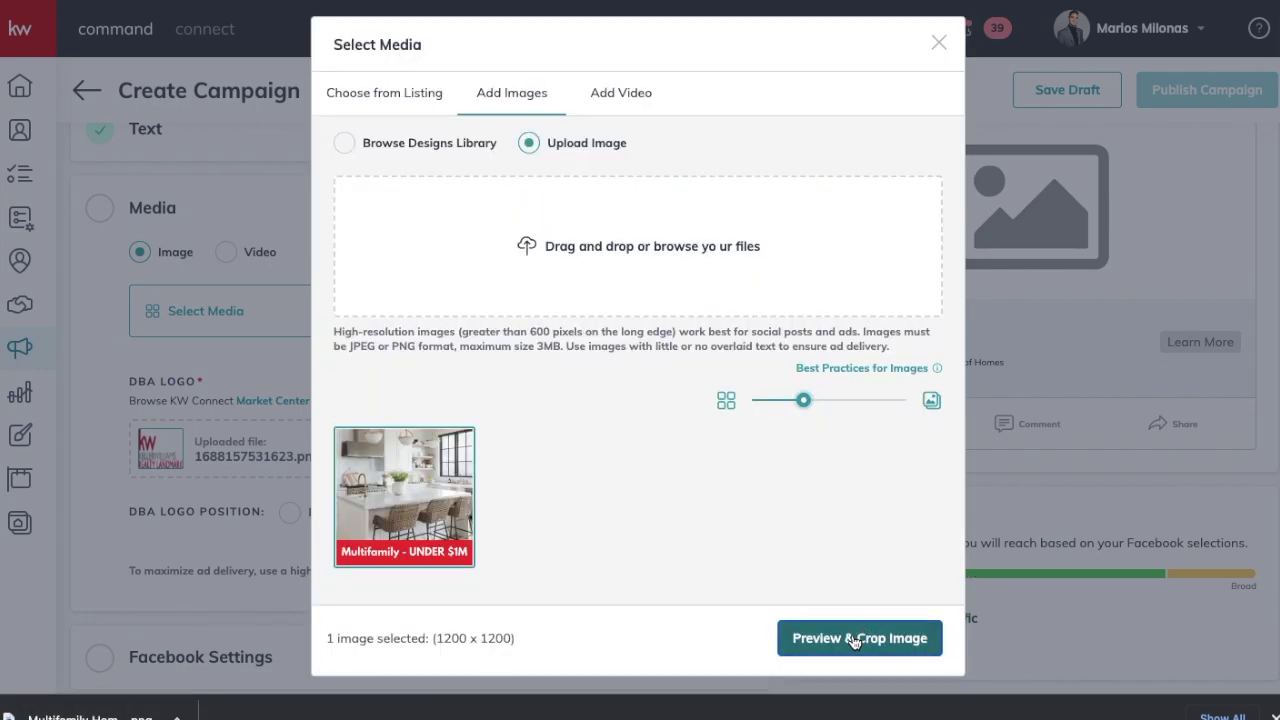
left_click(855, 640)
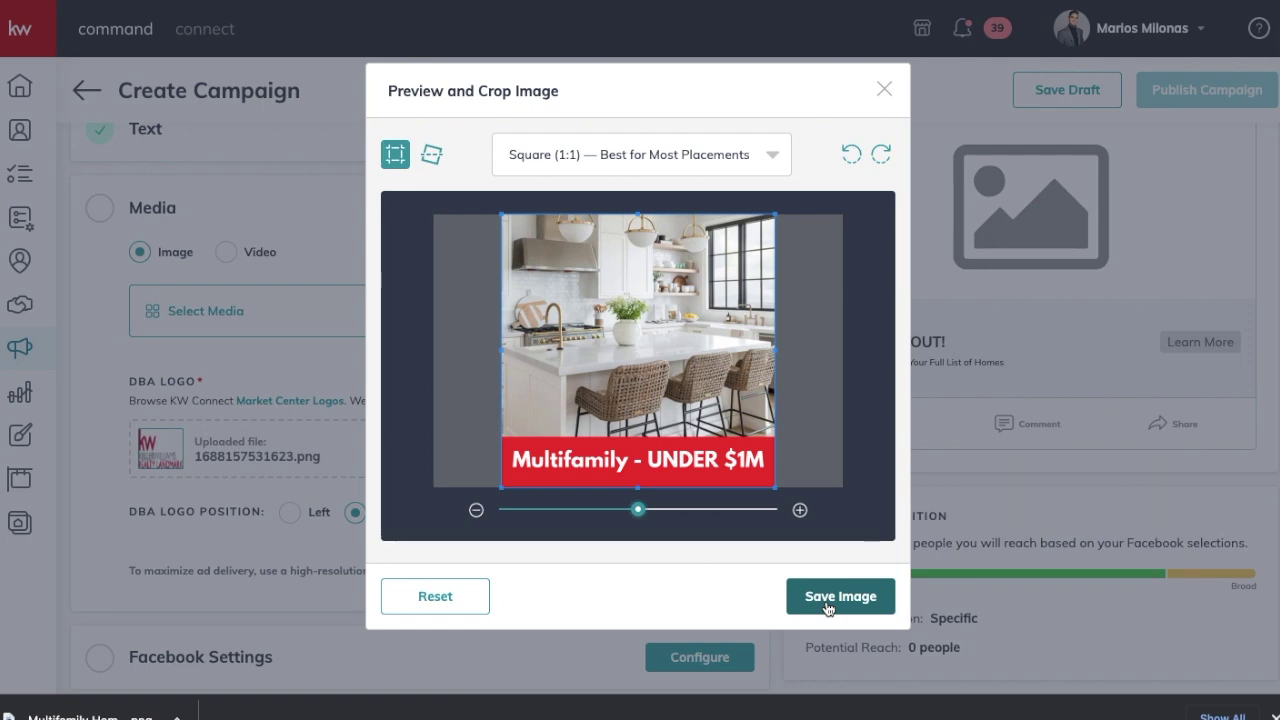
left_click(828, 604)
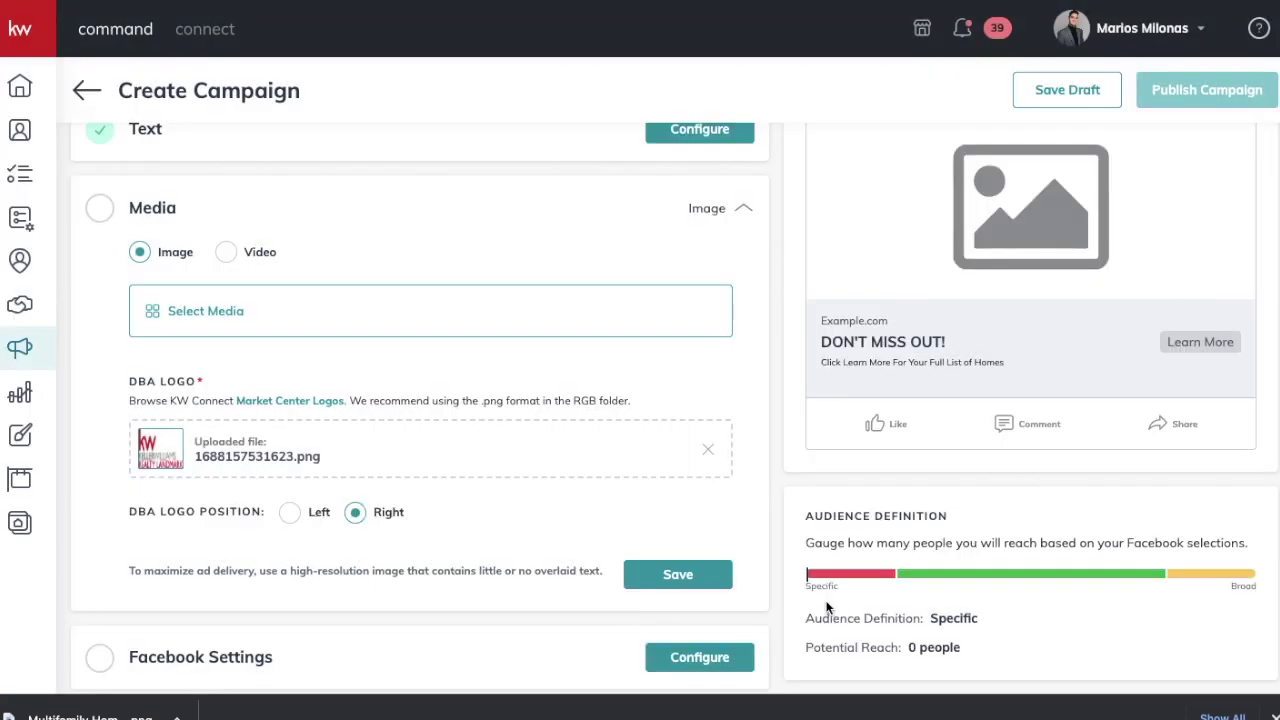
Step: Scroll through the Media section and ad preview down to Facebook Settings
scroll(1023, 390, "up", 1)
scroll(1023, 390, "up", 1)
scroll(1023, 390, "down", 2)
scroll(1023, 390, "up", 2)
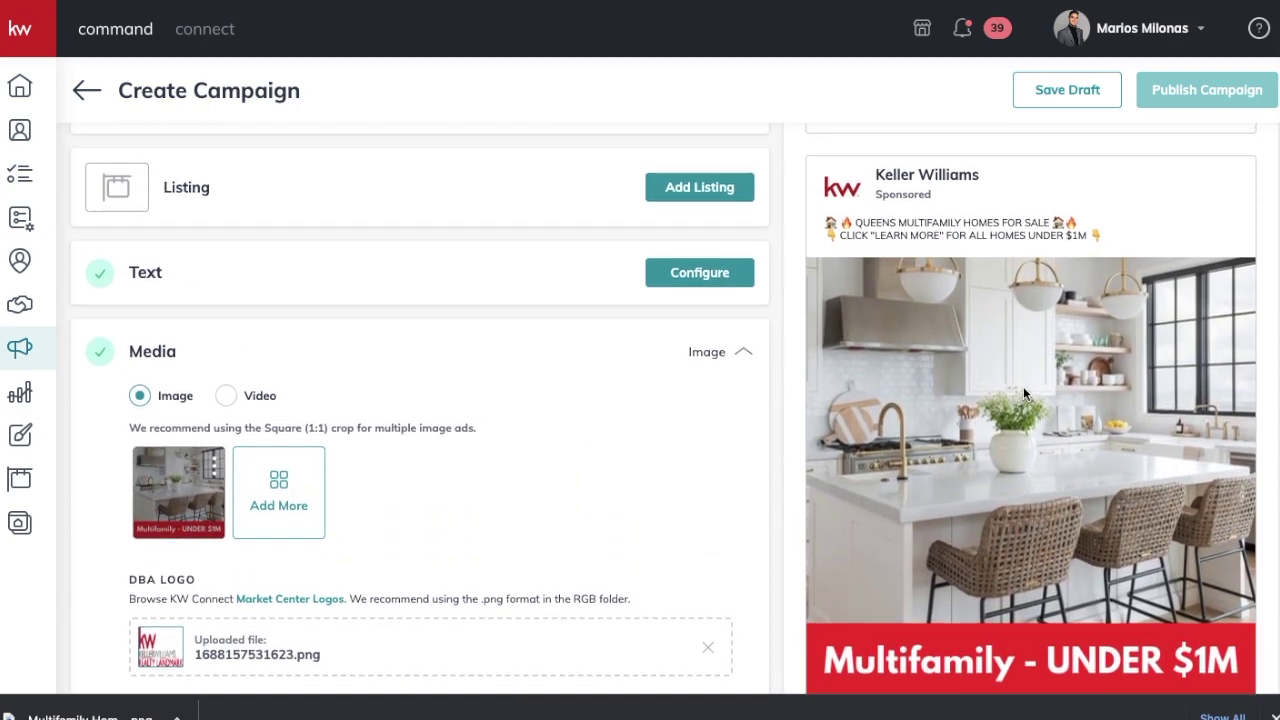
scroll(1023, 394, "down", 1)
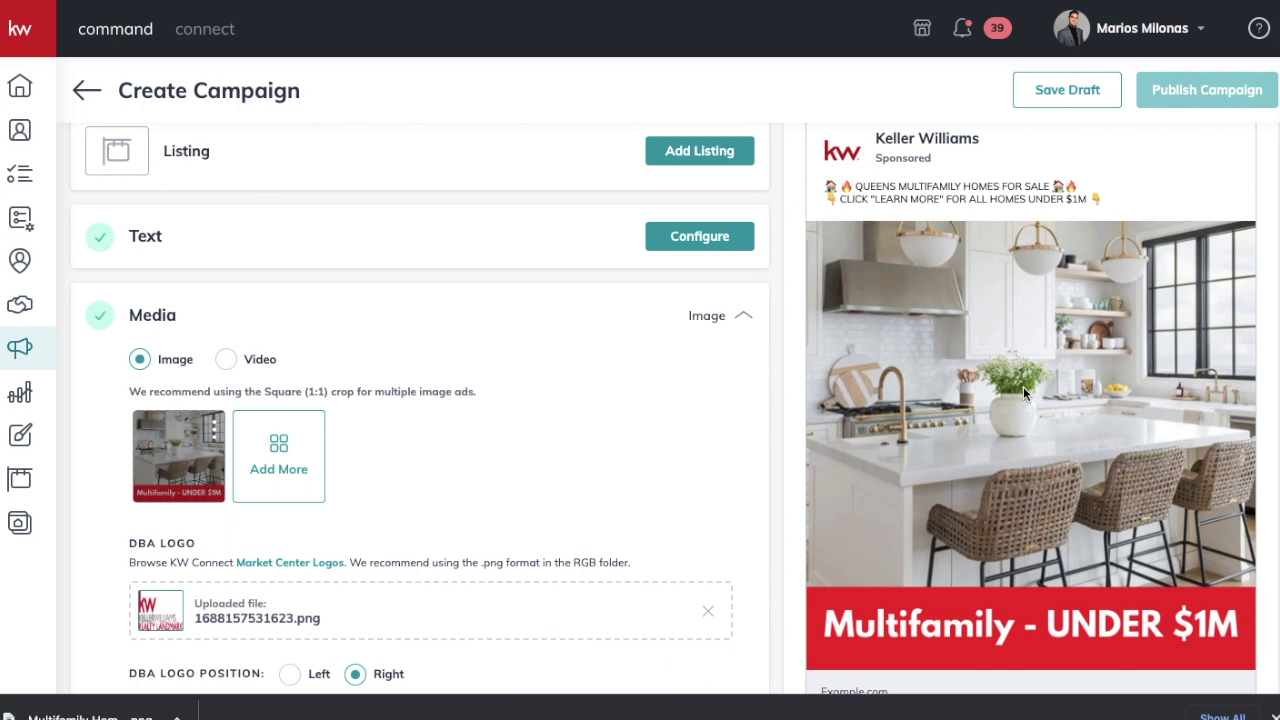
scroll(1023, 393, "down", 1)
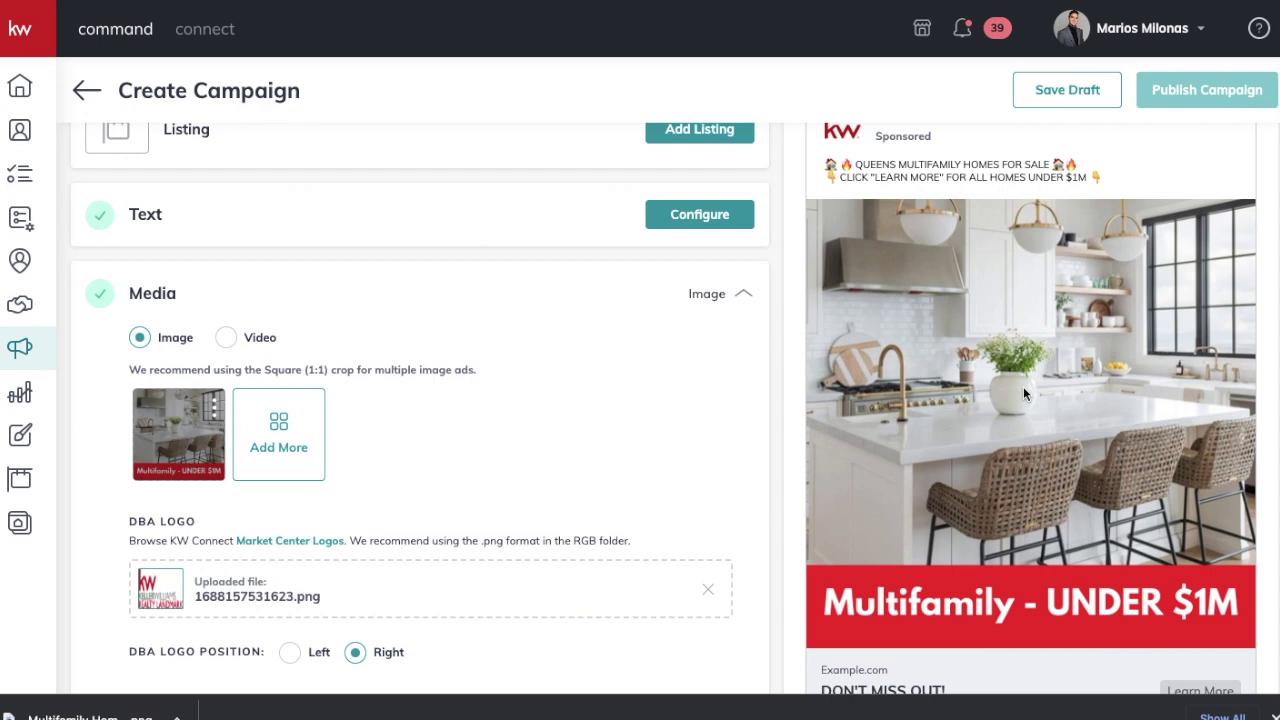
scroll(1023, 386, "down", 3)
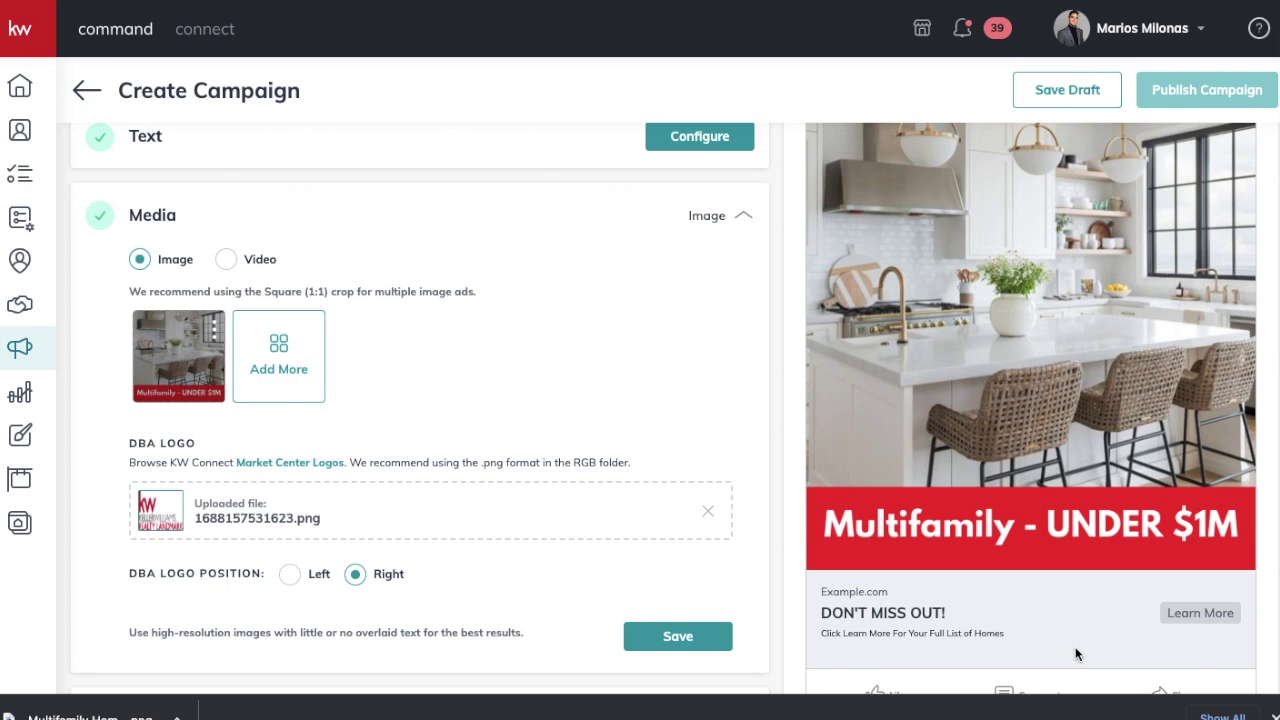
scroll(1076, 654, "down", 5)
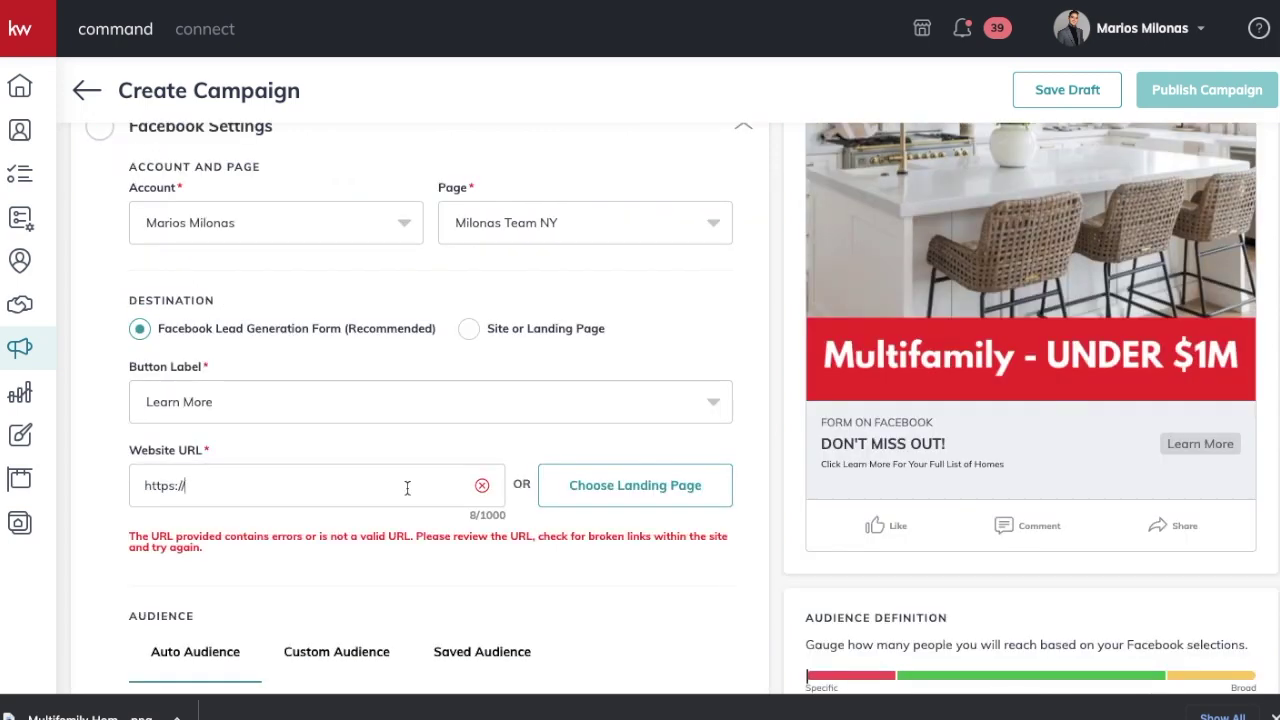
Step: Scroll to the Audience section, check Custom Audience, then return to Auto Audience
scroll(774, 497, "up", 3)
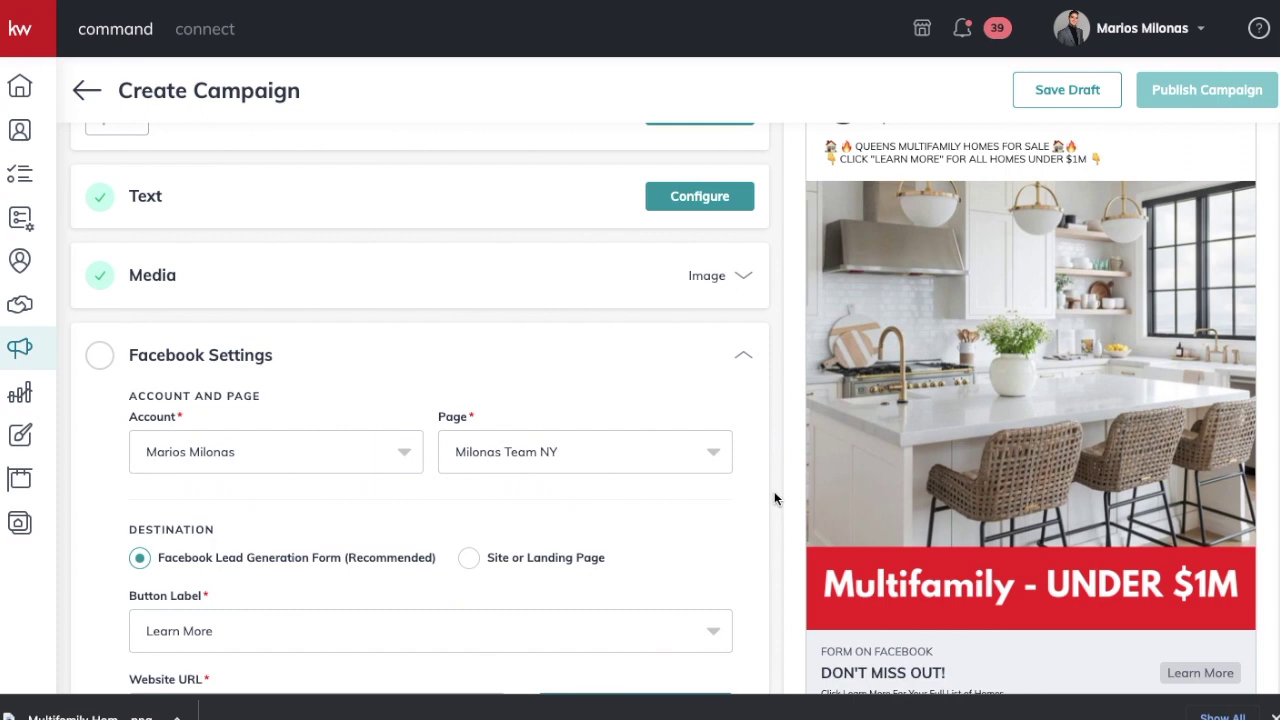
scroll(774, 491, "down", 2)
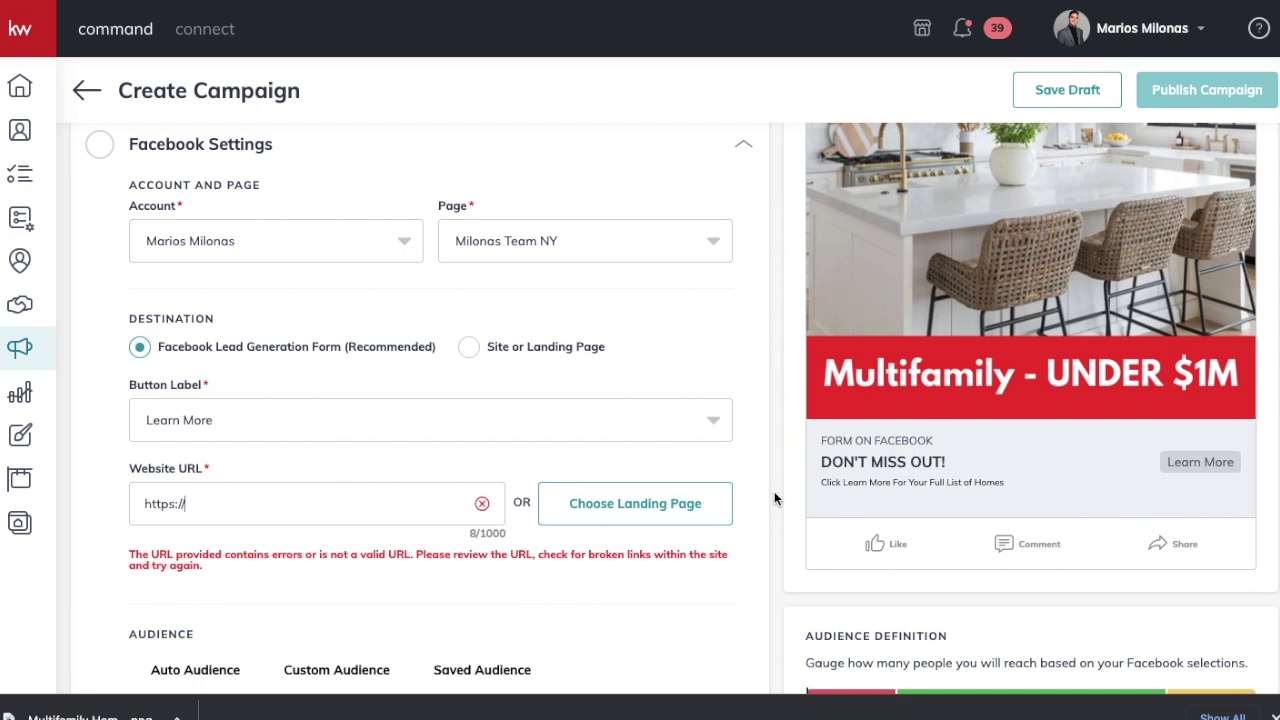
scroll(774, 491, "down", 1)
scroll(383, 494, "down", 2)
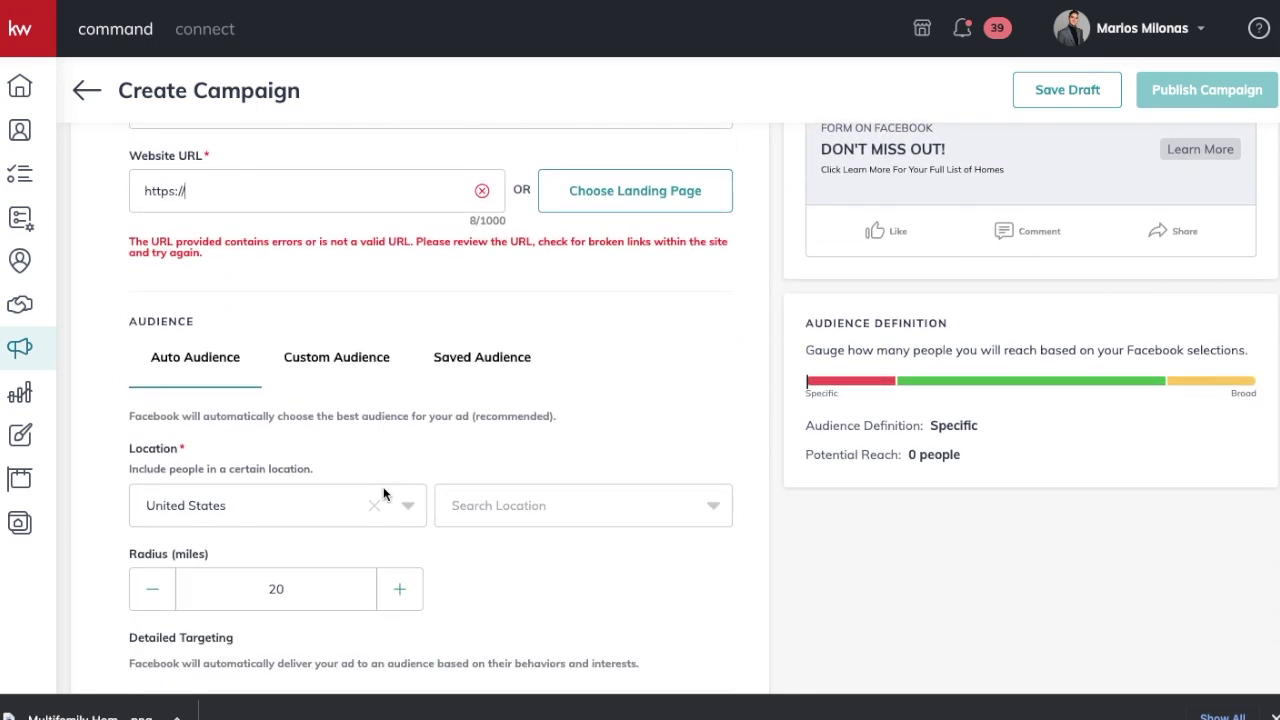
scroll(383, 494, "down", 2)
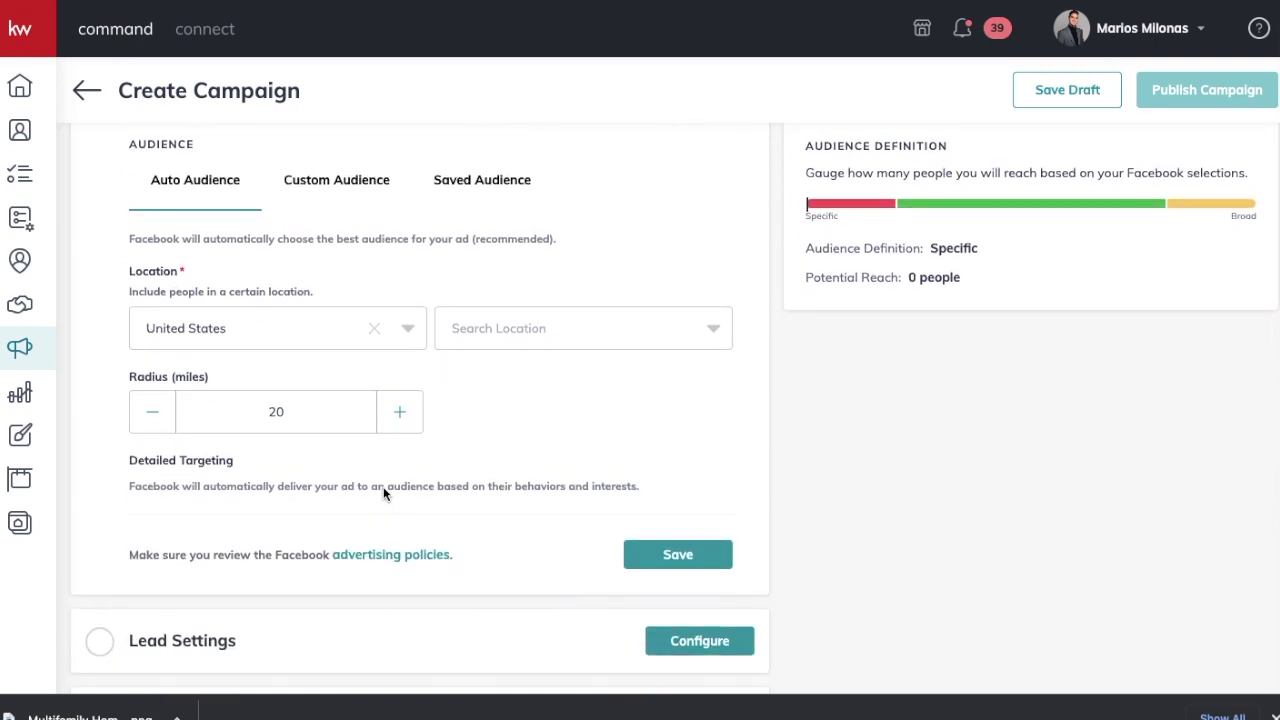
left_click(336, 196)
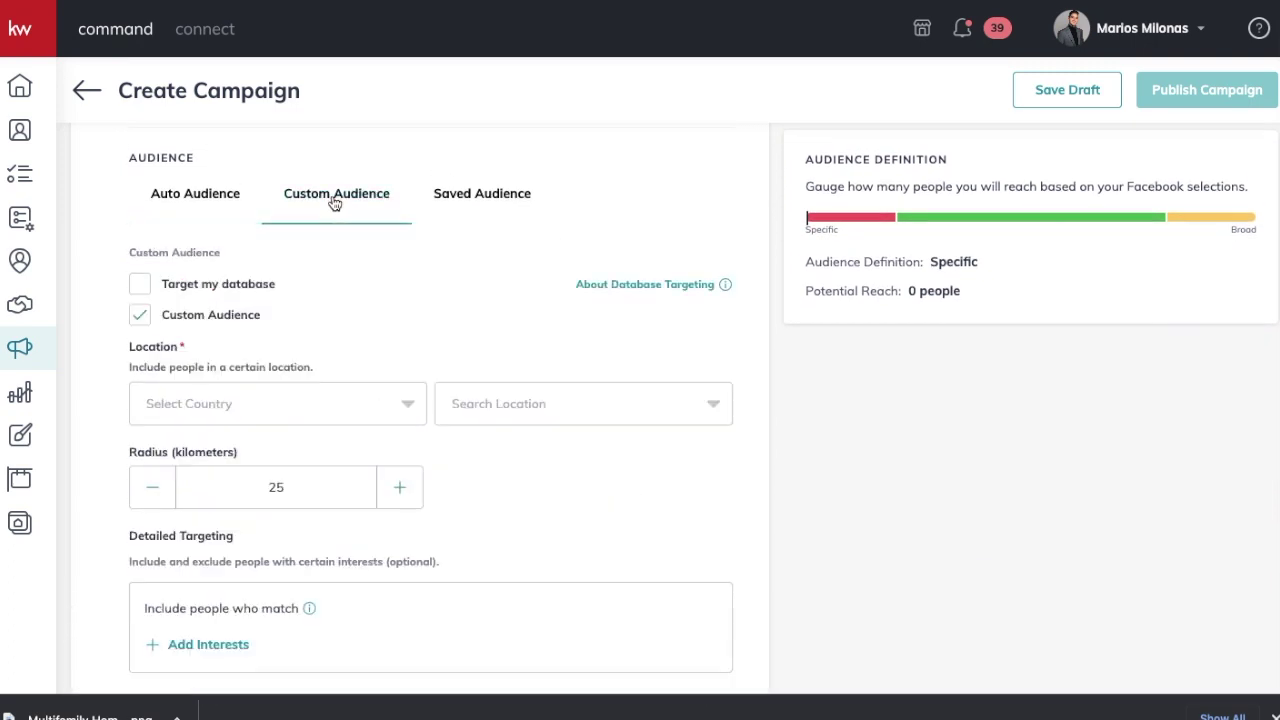
left_click(198, 193)
scroll(344, 345, "down", 1)
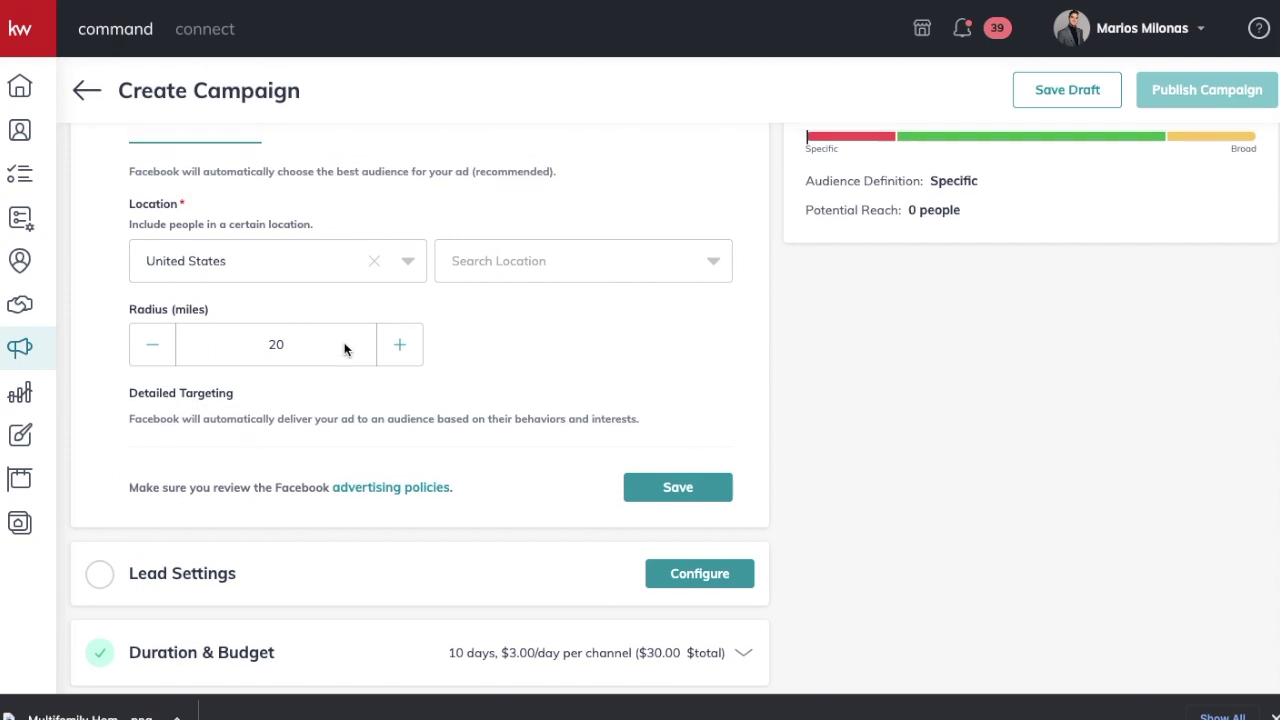
scroll(344, 349, "up", 1)
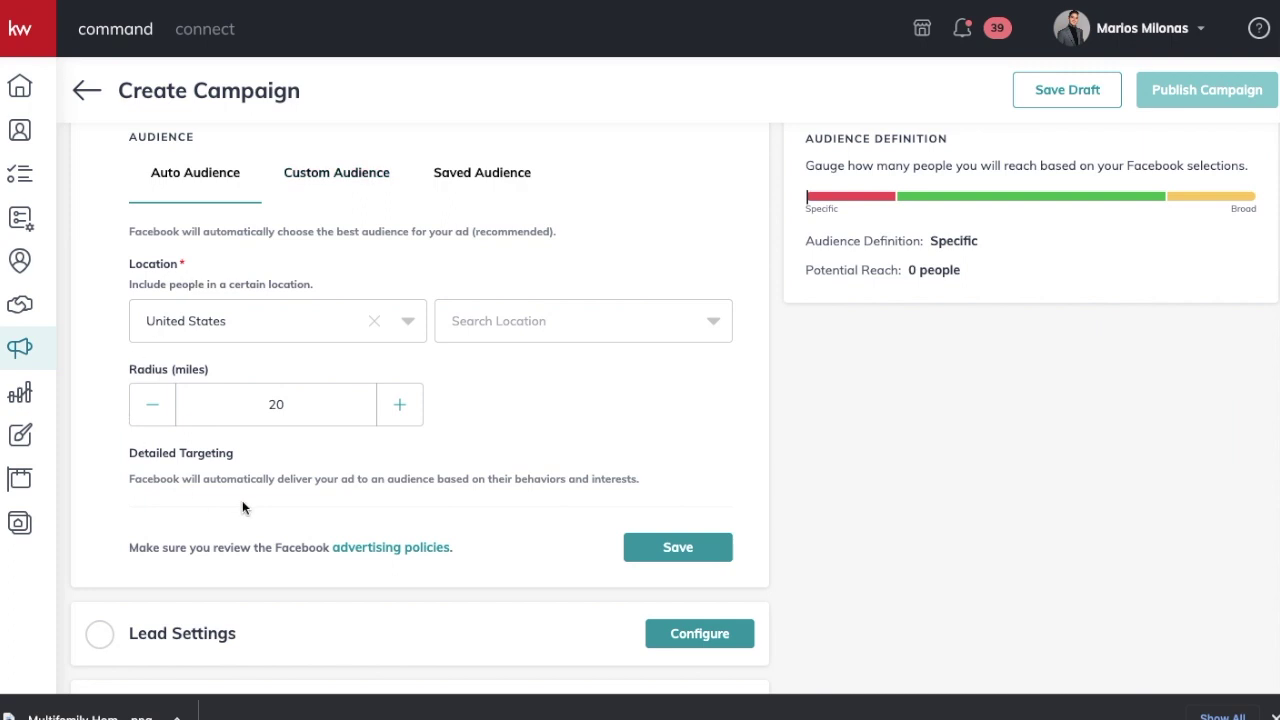
scroll(366, 404, "up", 1)
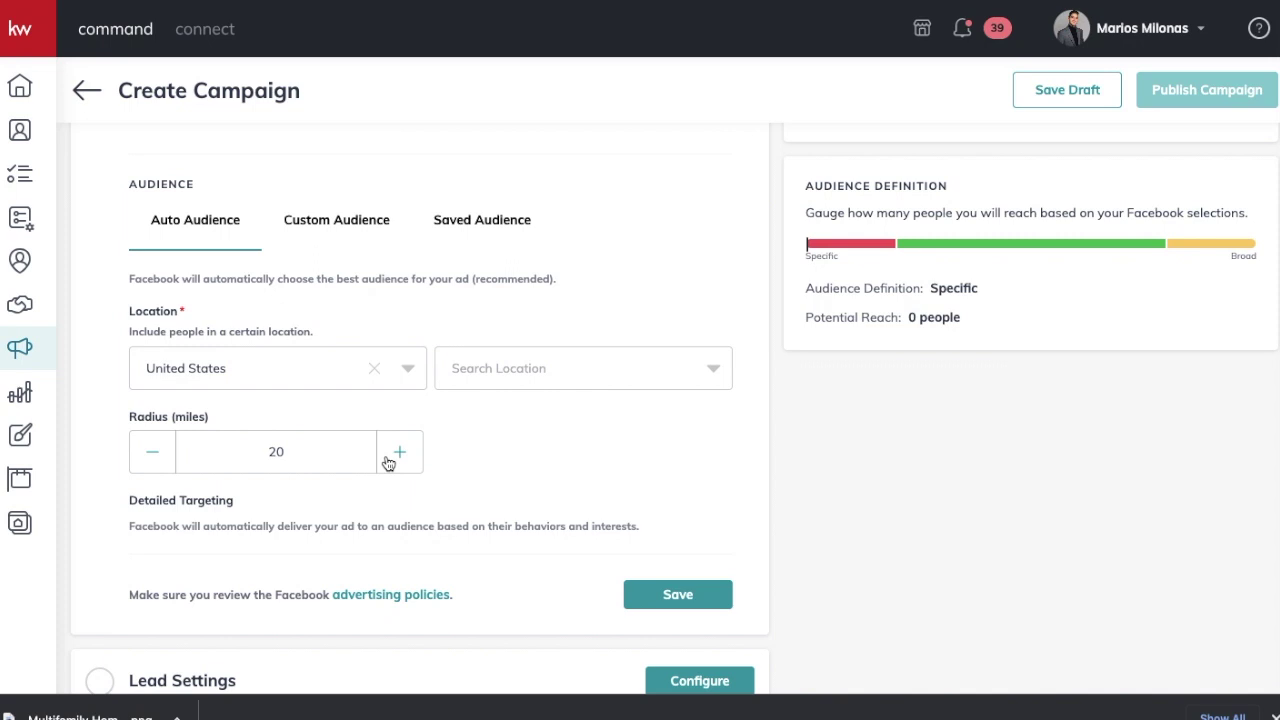
Step: Lower the United States audience radius from 20 to 15 miles
left_click(152, 462)
left_click(152, 462)
left_click(152, 462)
left_click(152, 462)
left_click(152, 462)
left_click(537, 370)
Step: Search 'Queens New' and add Queens, New York as the target location
type("Q")
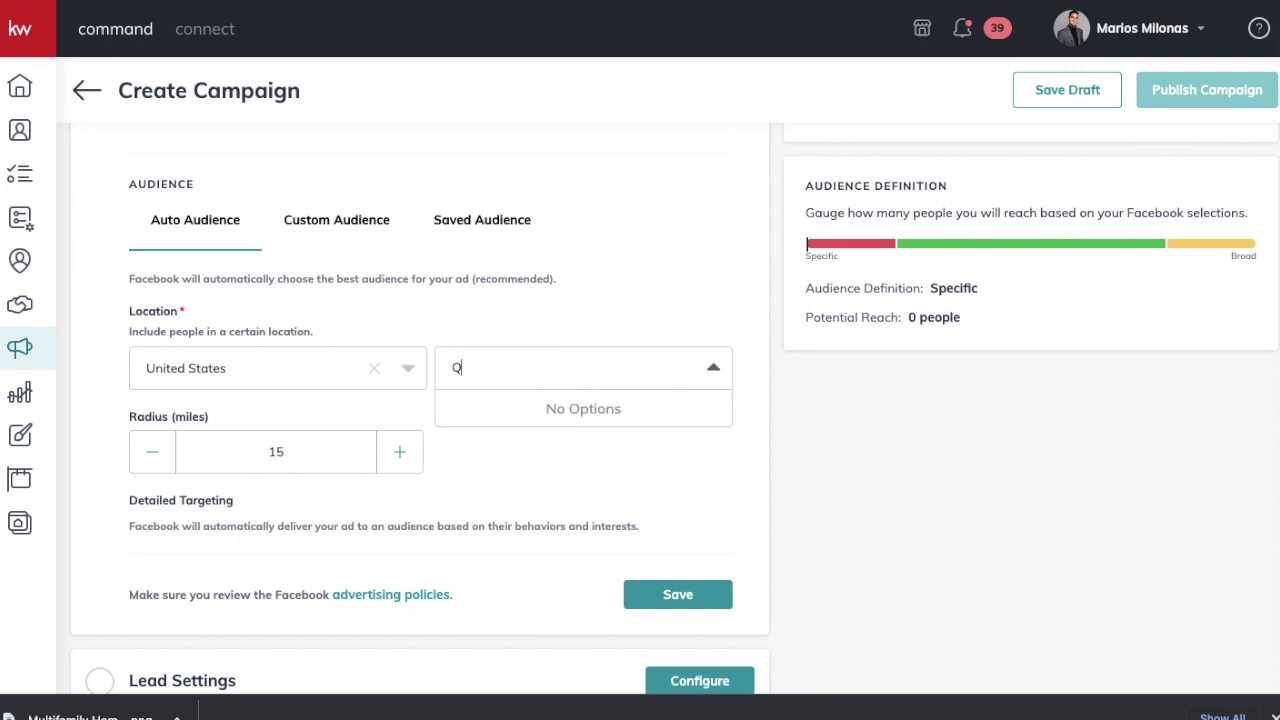
type("ueens")
key("ctrl+a")
key("BackSpace")
left_click(643, 193)
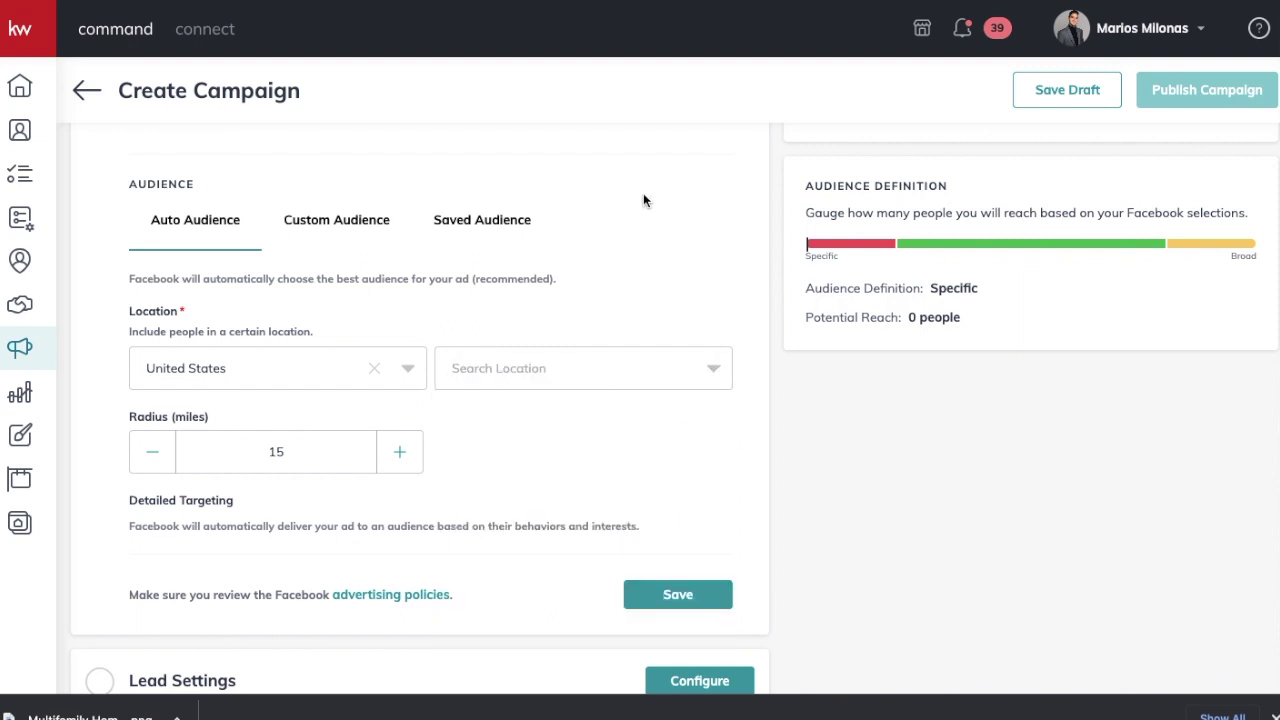
left_click(614, 372)
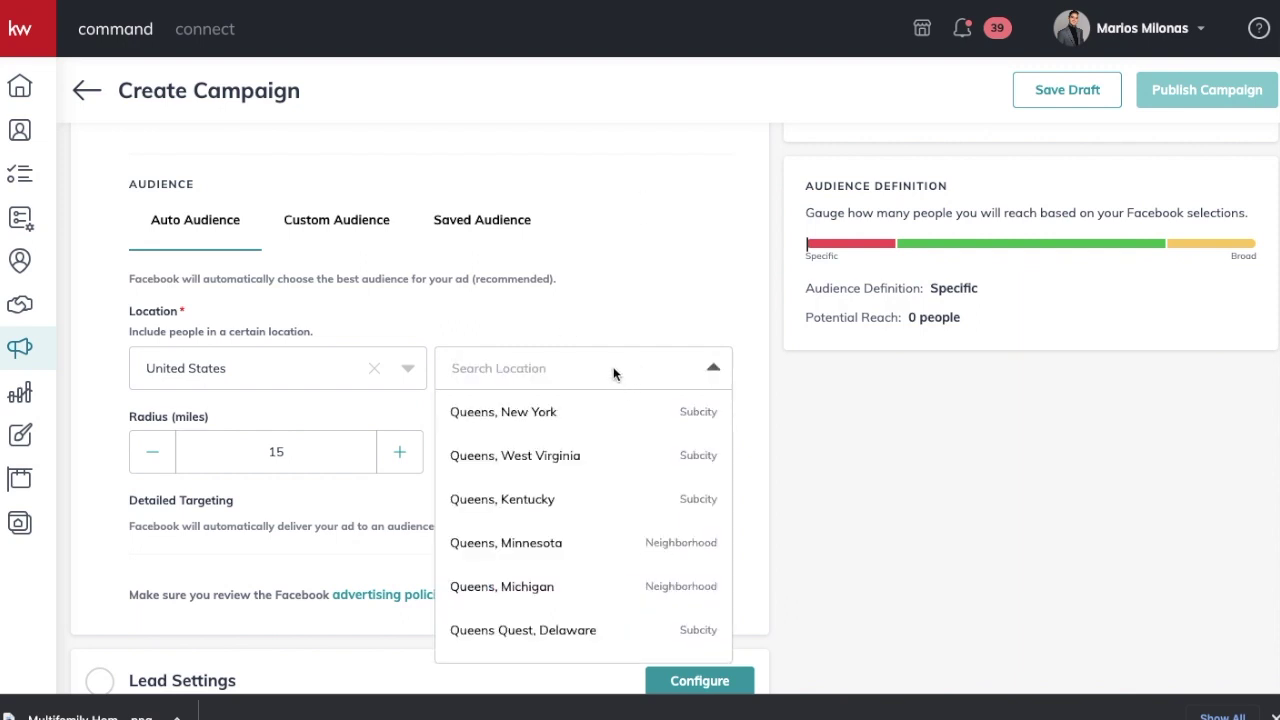
type("Queens New")
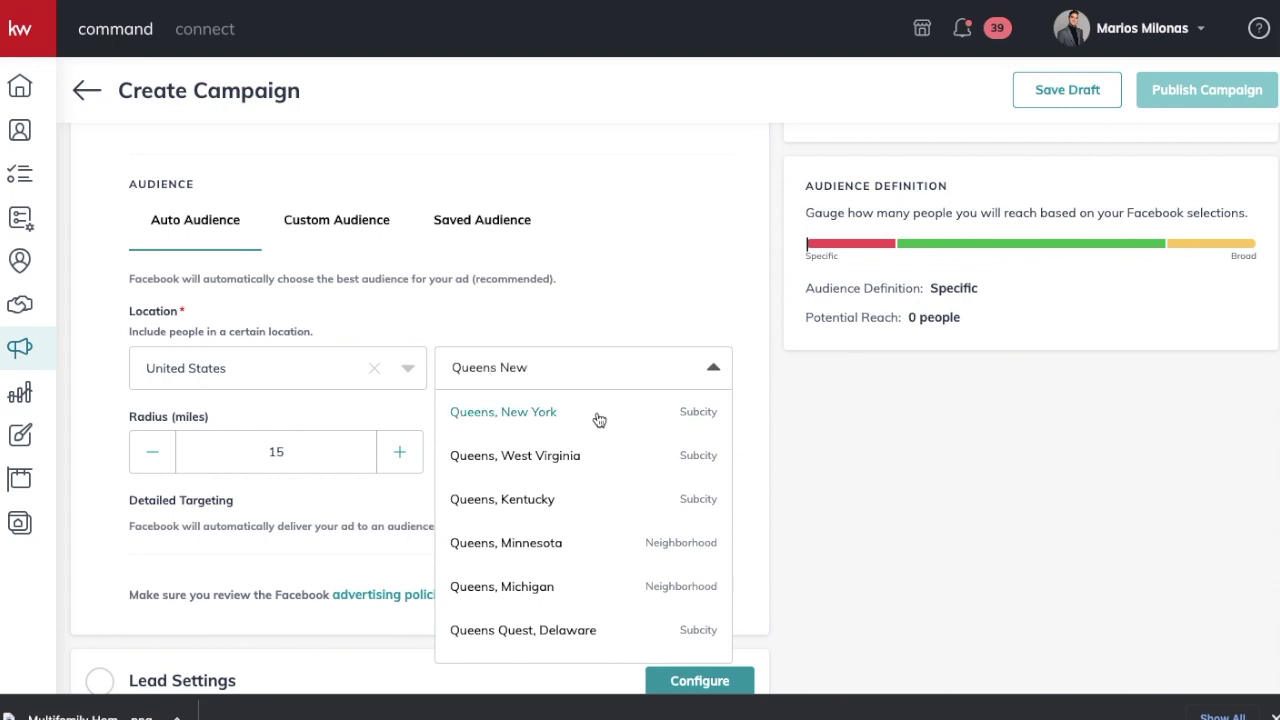
left_click(599, 420)
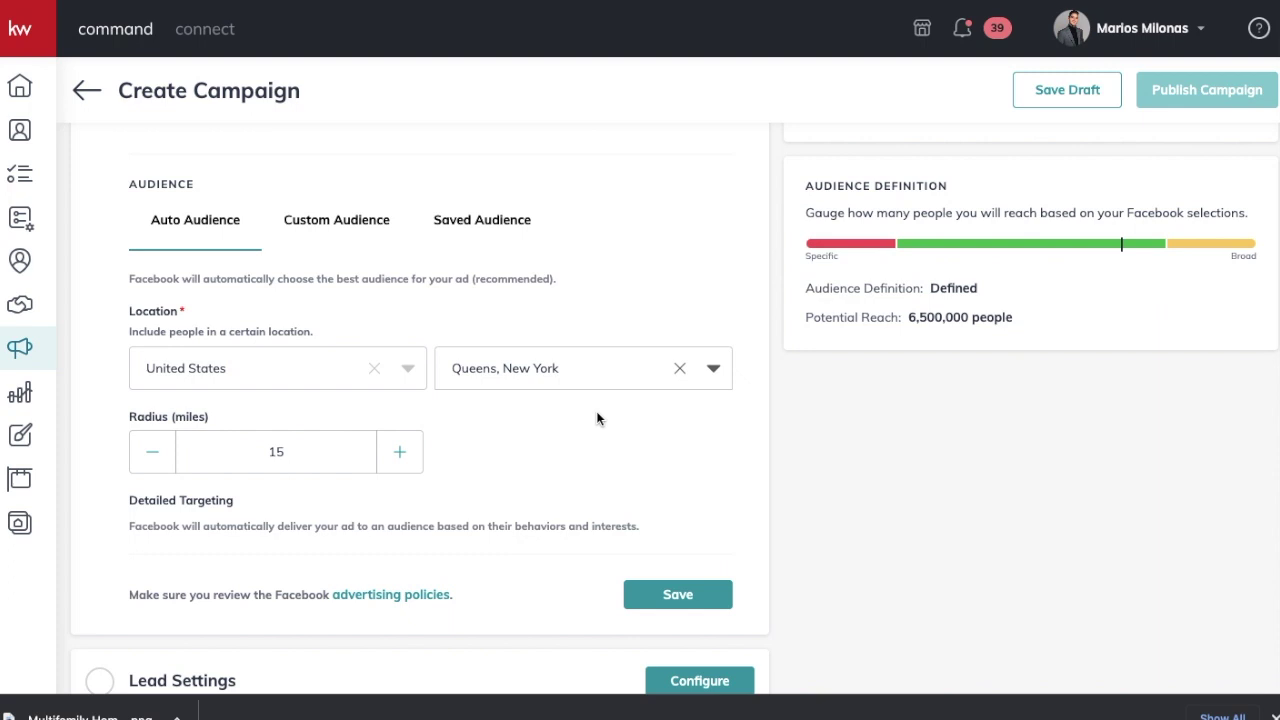
scroll(597, 418, "down", 2)
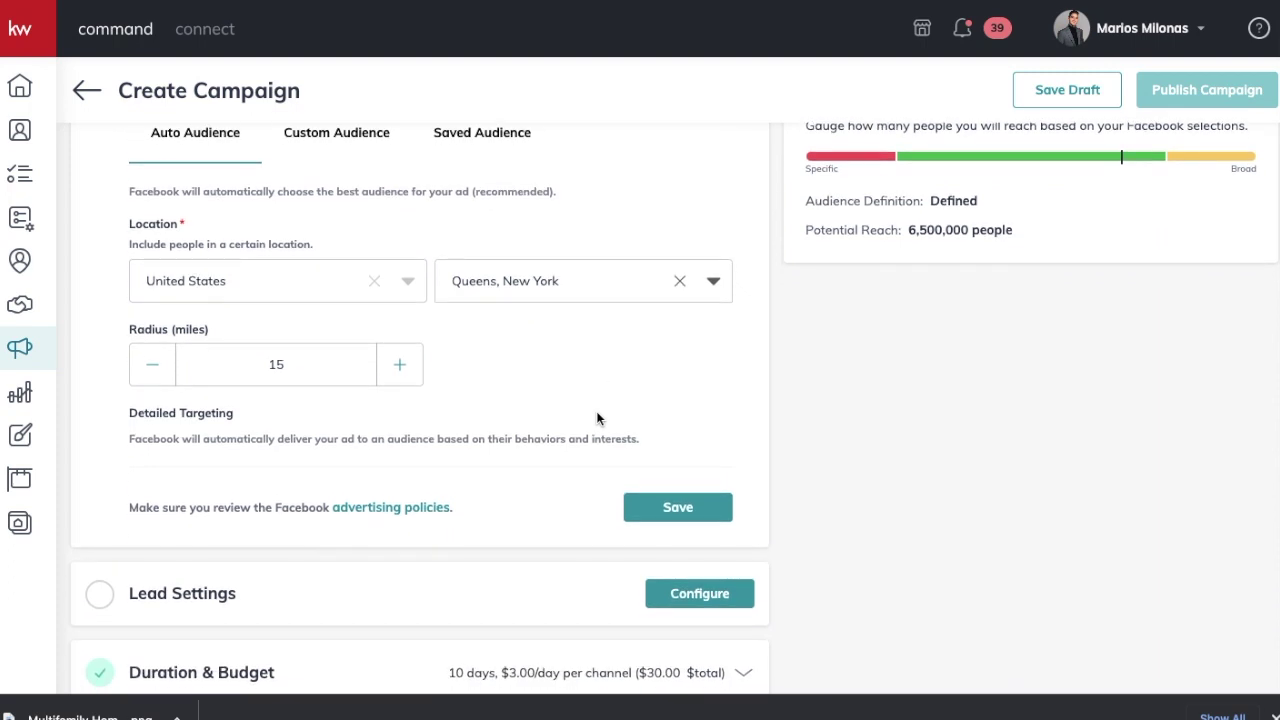
scroll(597, 418, "up", 1)
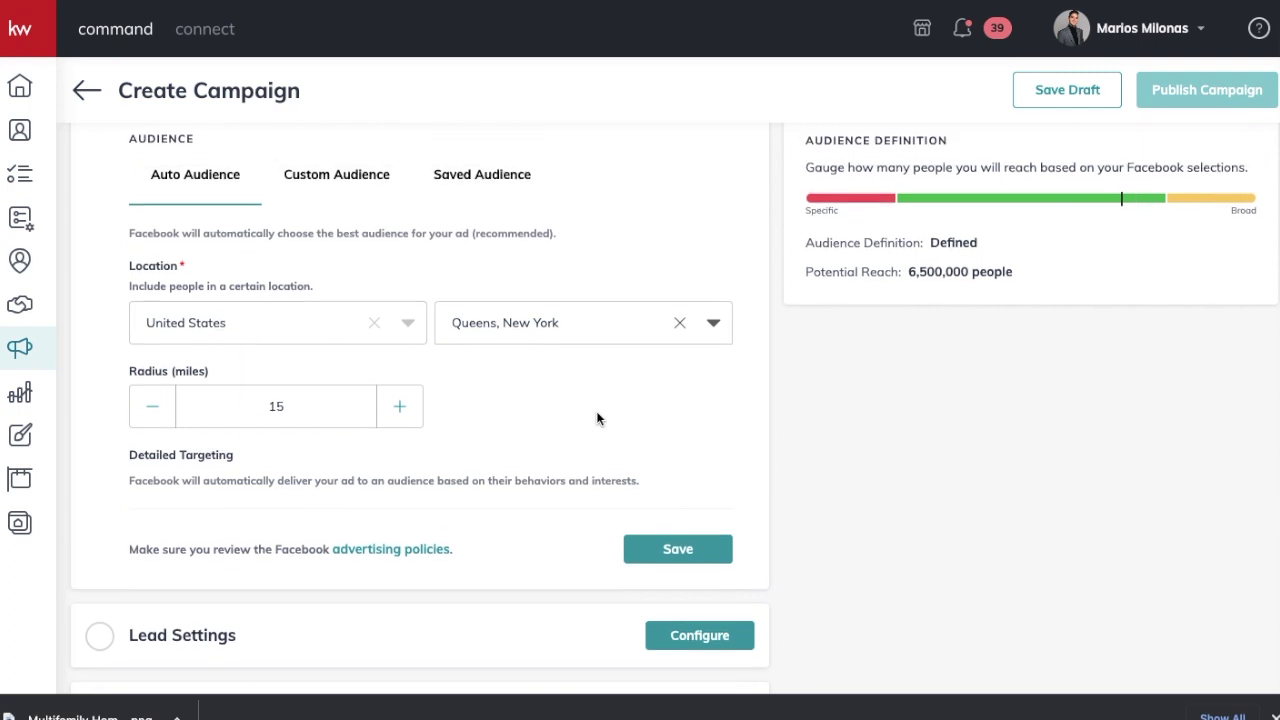
left_click(365, 199)
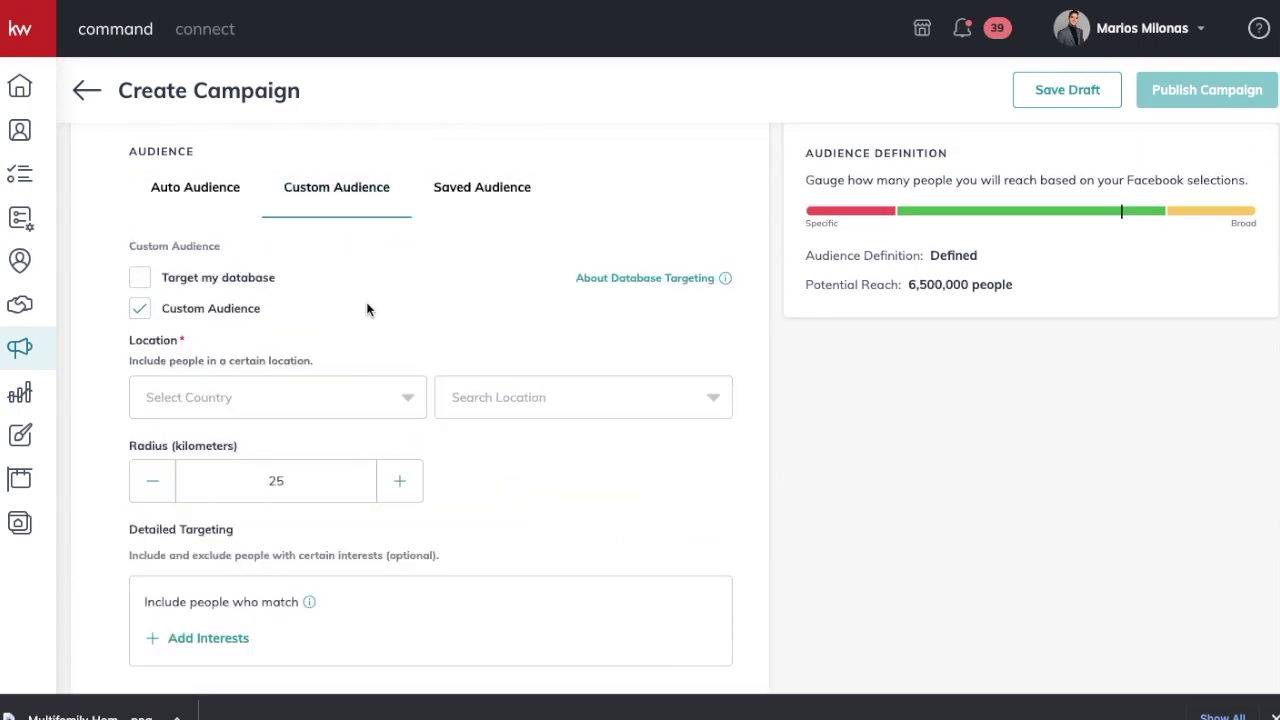
Step: Keep Auto Audience on Queens, New York and expand the Lead Settings section
scroll(300, 418, "down", 1)
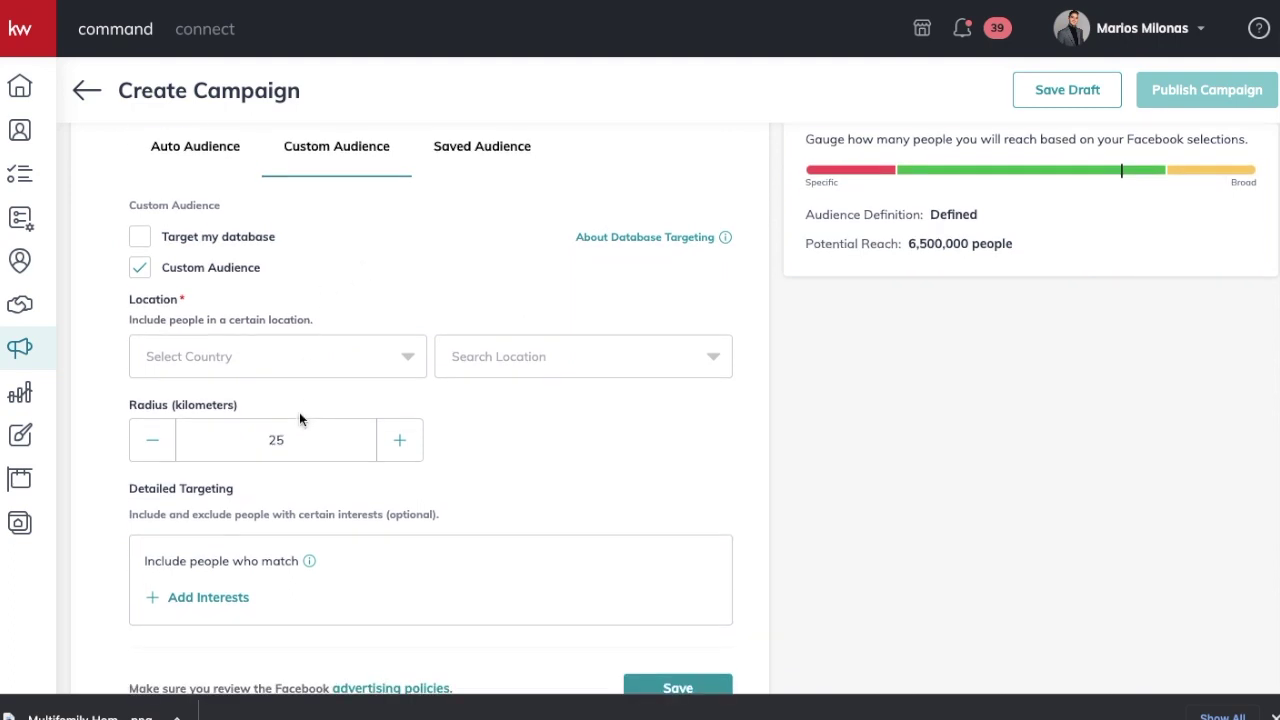
scroll(300, 414, "up", 3)
left_click(177, 289)
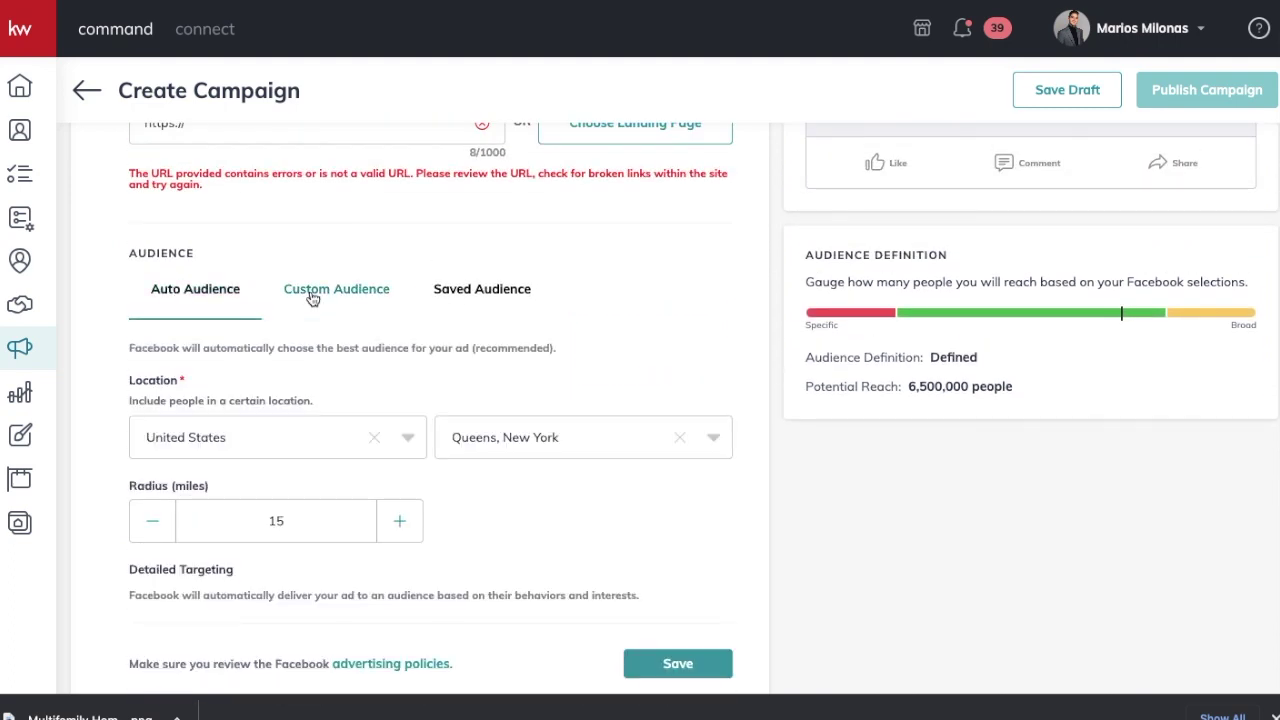
left_click(312, 296)
scroll(438, 470, "down", 1)
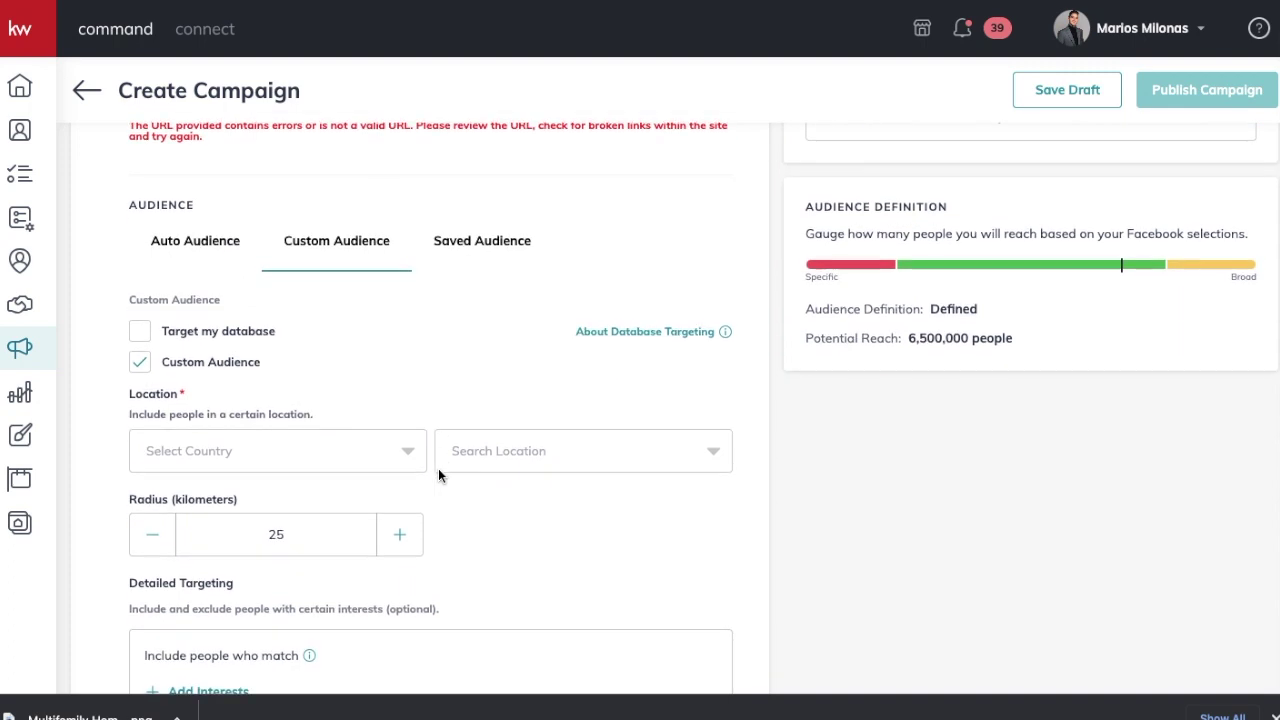
left_click(195, 240)
left_click(677, 614)
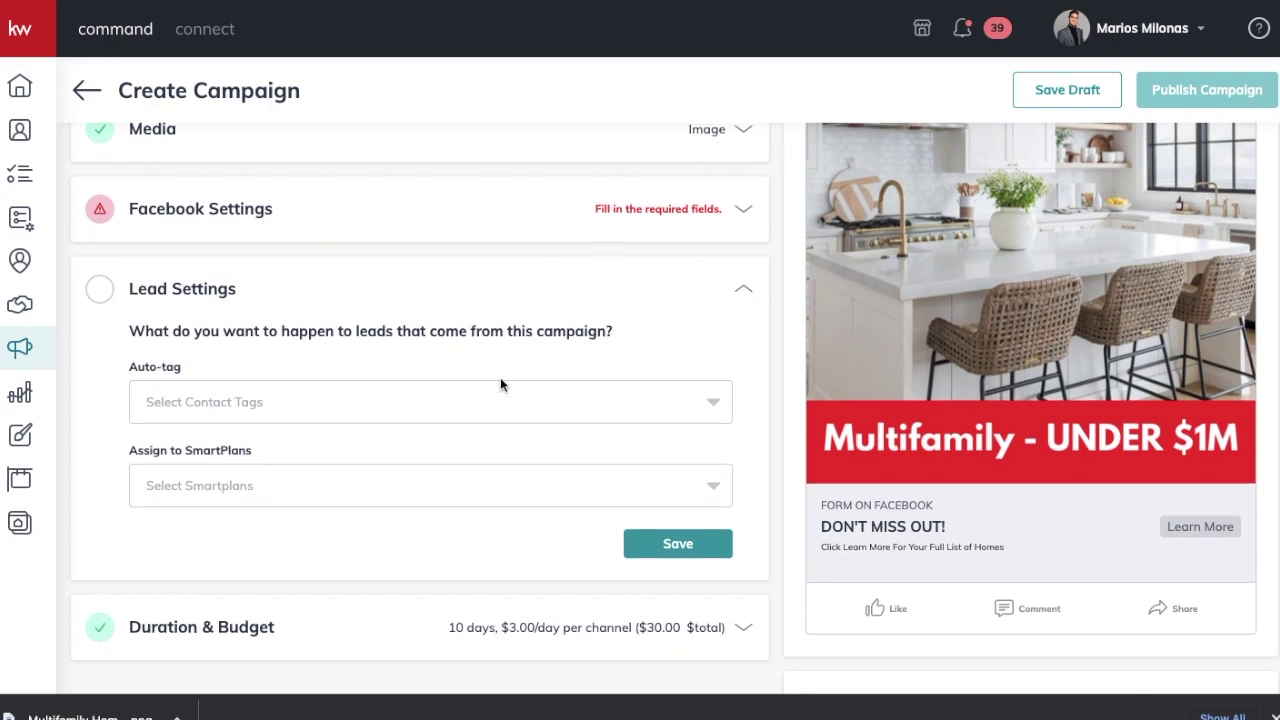
scroll(500, 377, "up", 1)
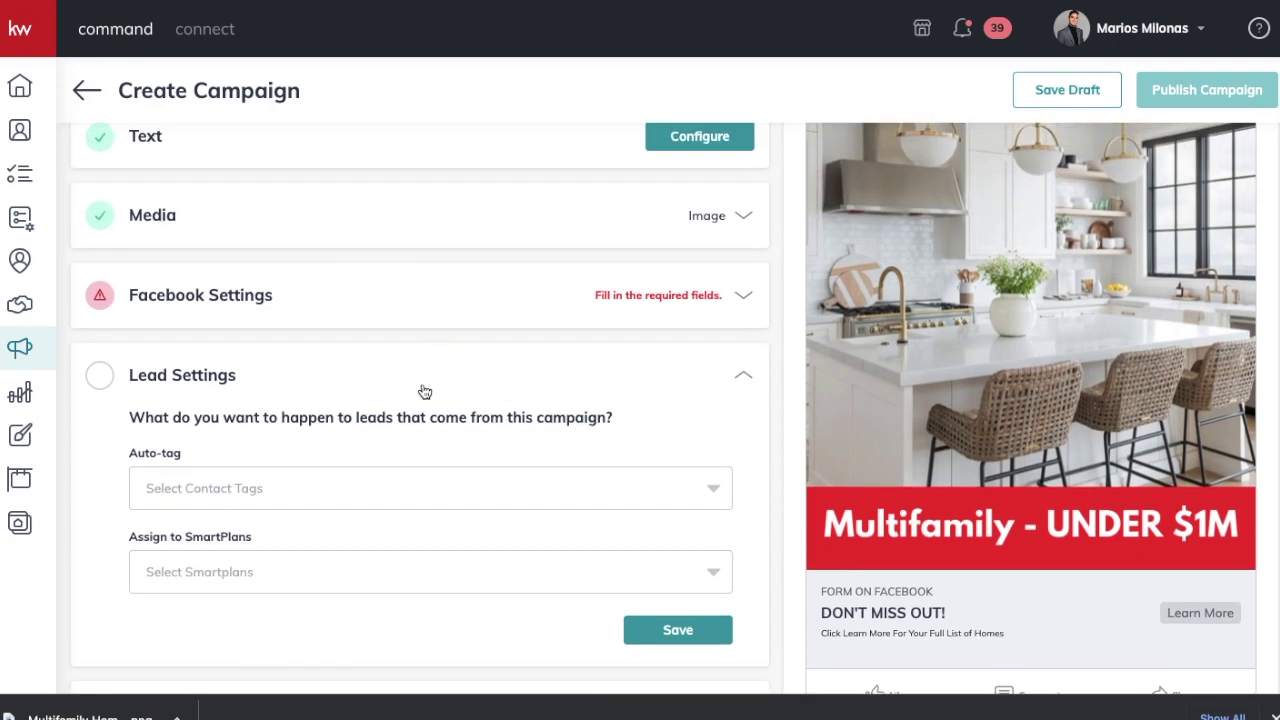
Step: Change the Total Campaign Budget from 30 to 50 and save
scroll(424, 391, "down", 1)
scroll(424, 382, "down", 2)
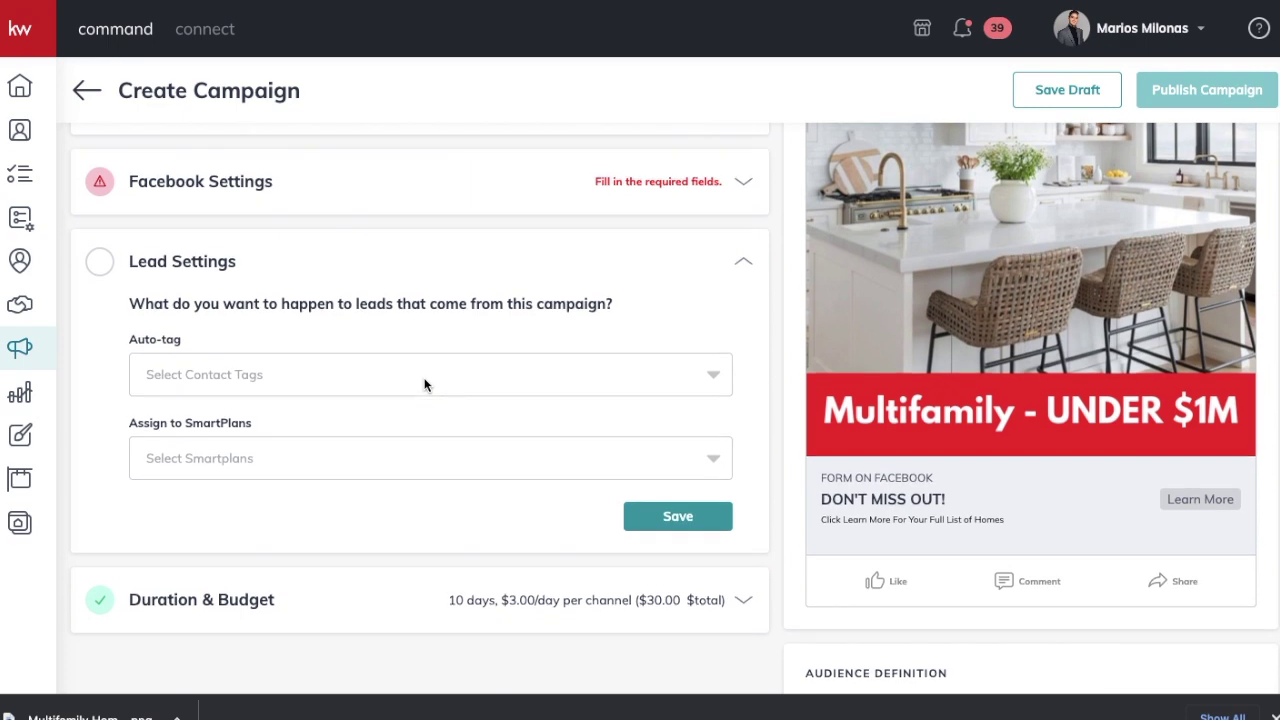
left_click(469, 601)
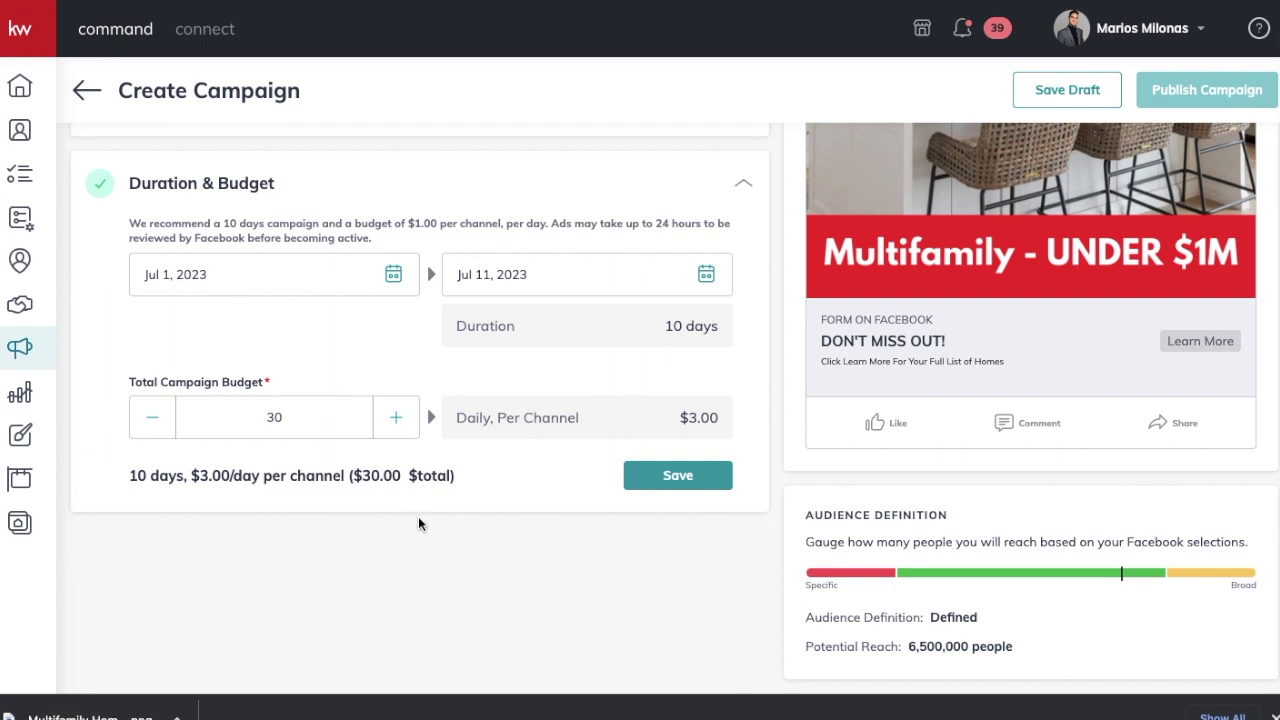
left_click(343, 415)
double_click(343, 415)
type("50")
scroll(600, 650, "up", 5)
scroll(600, 650, "down", 5)
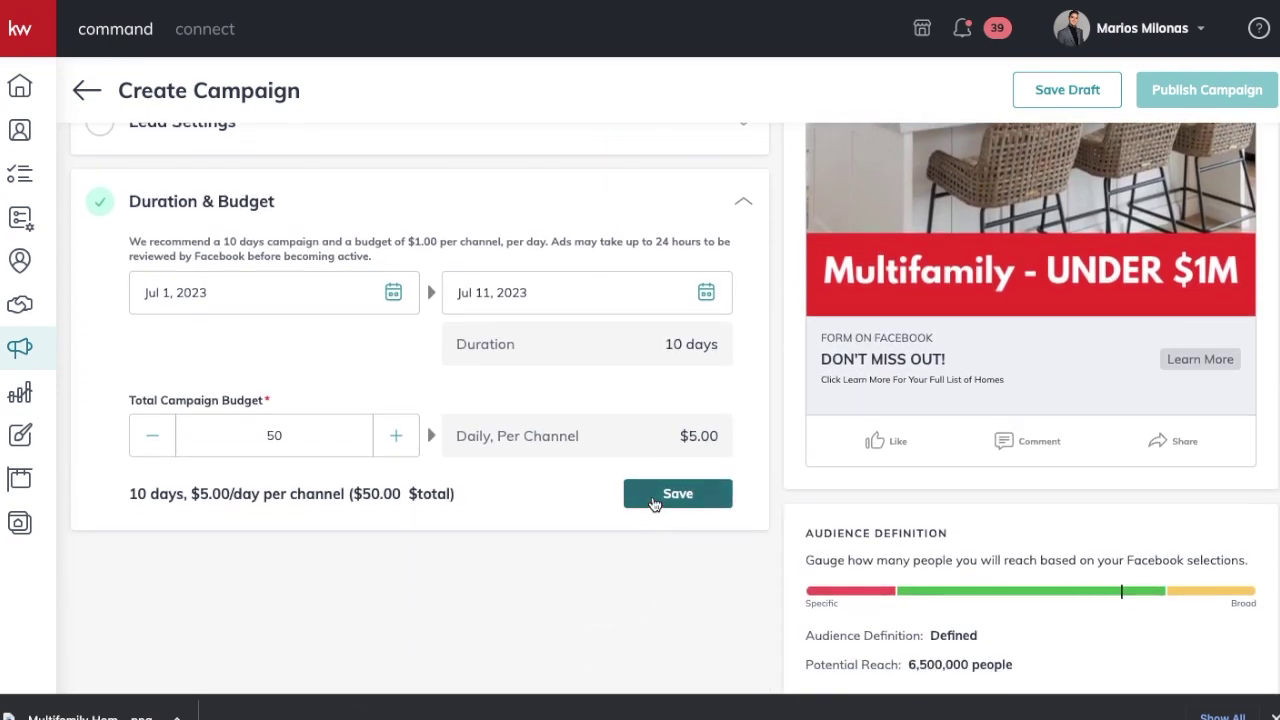
left_click(655, 503)
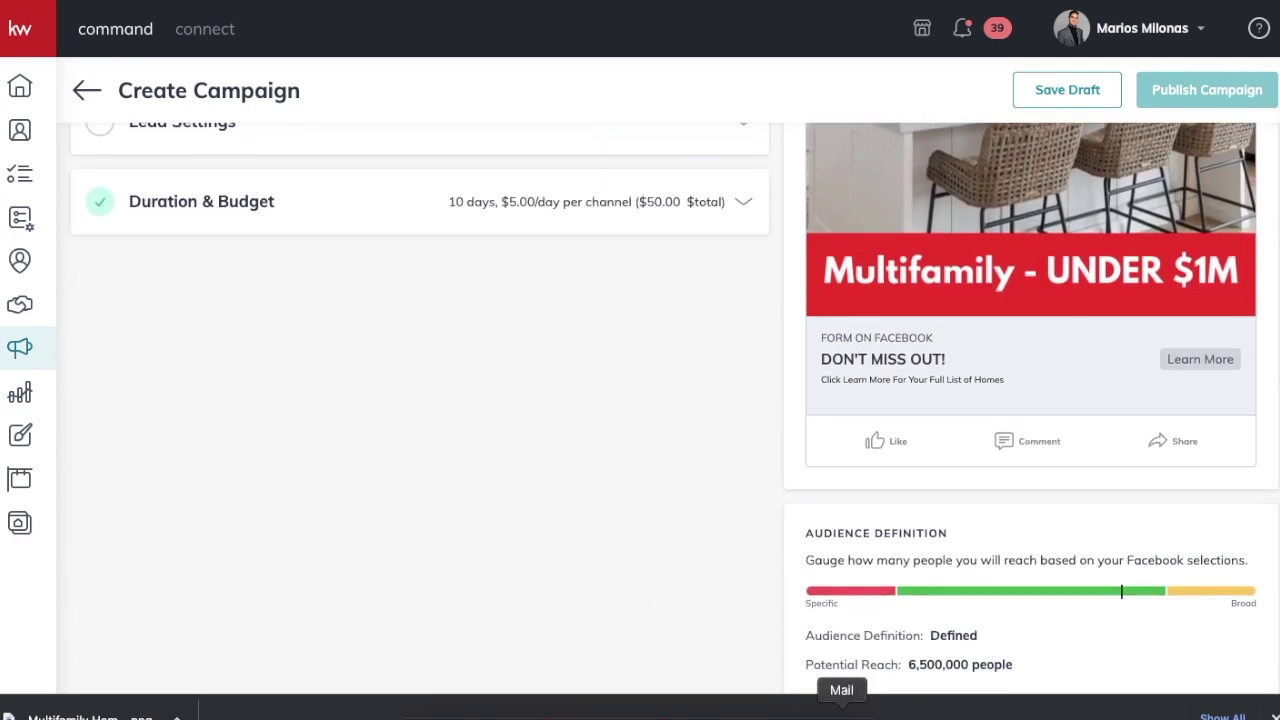
Step: Expand Facebook Settings and open a new browser tab
scroll(673, 372, "up", 3)
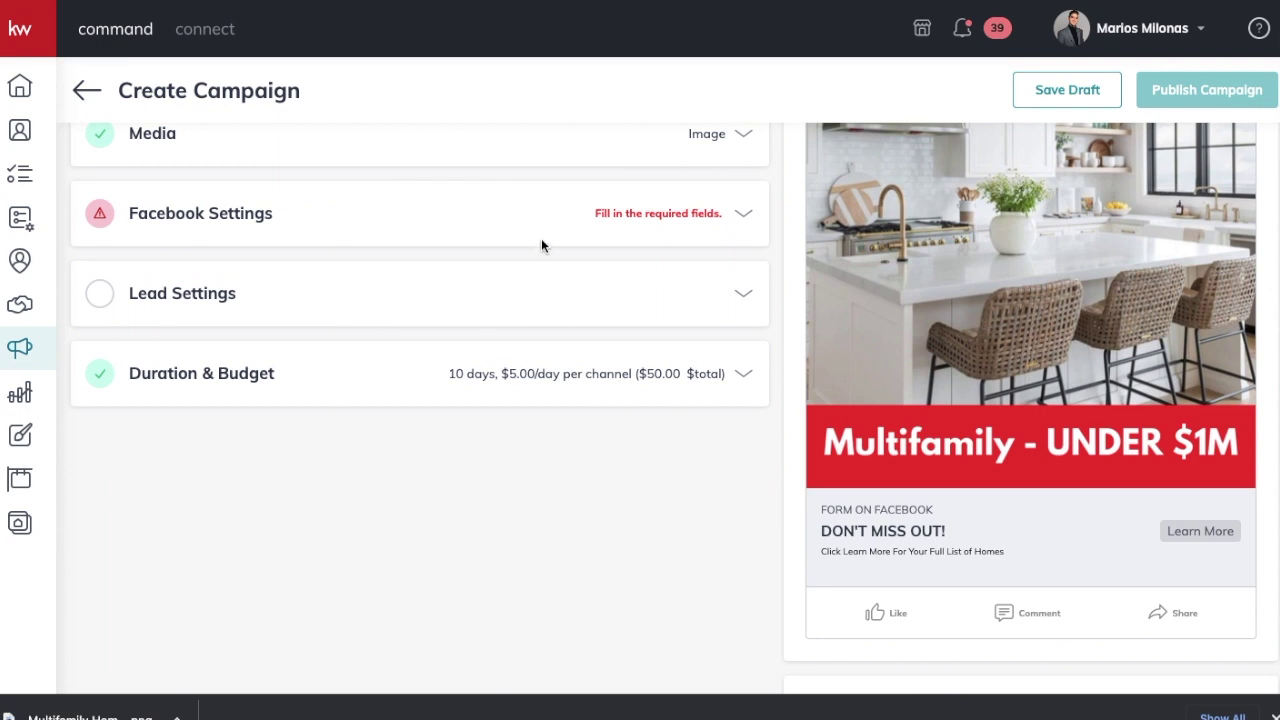
left_click(642, 230)
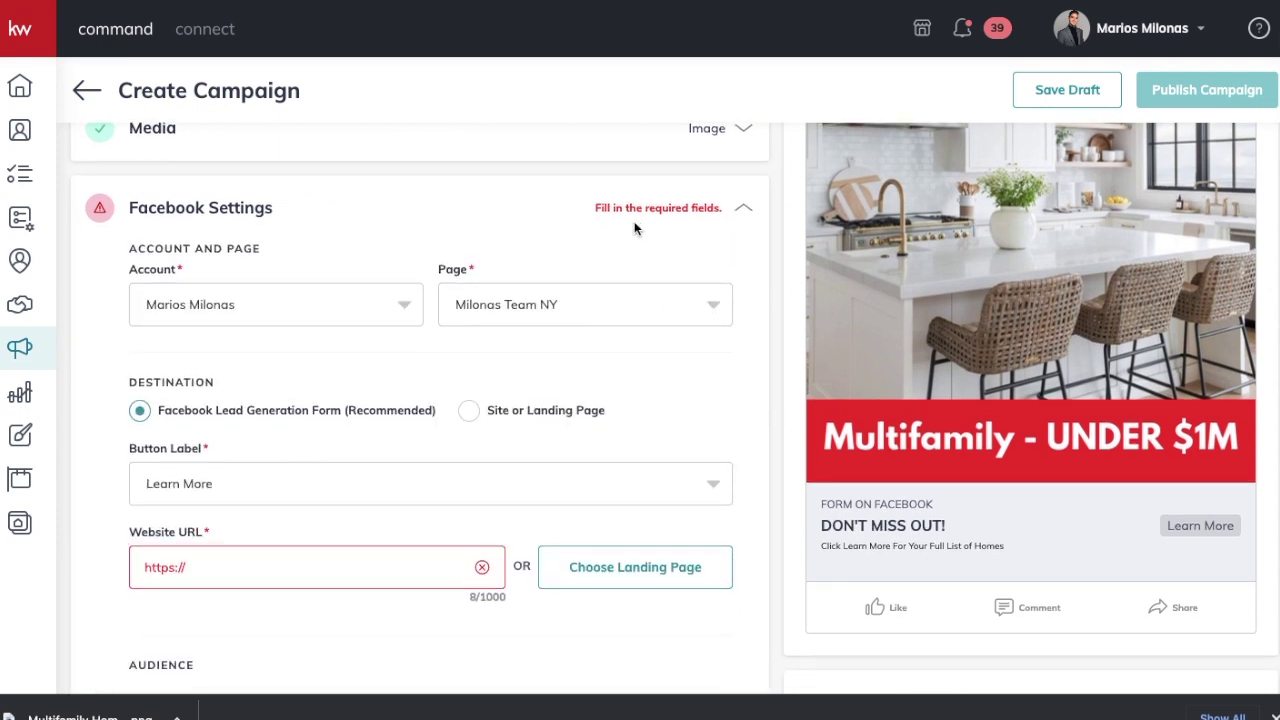
key("ctrl+t")
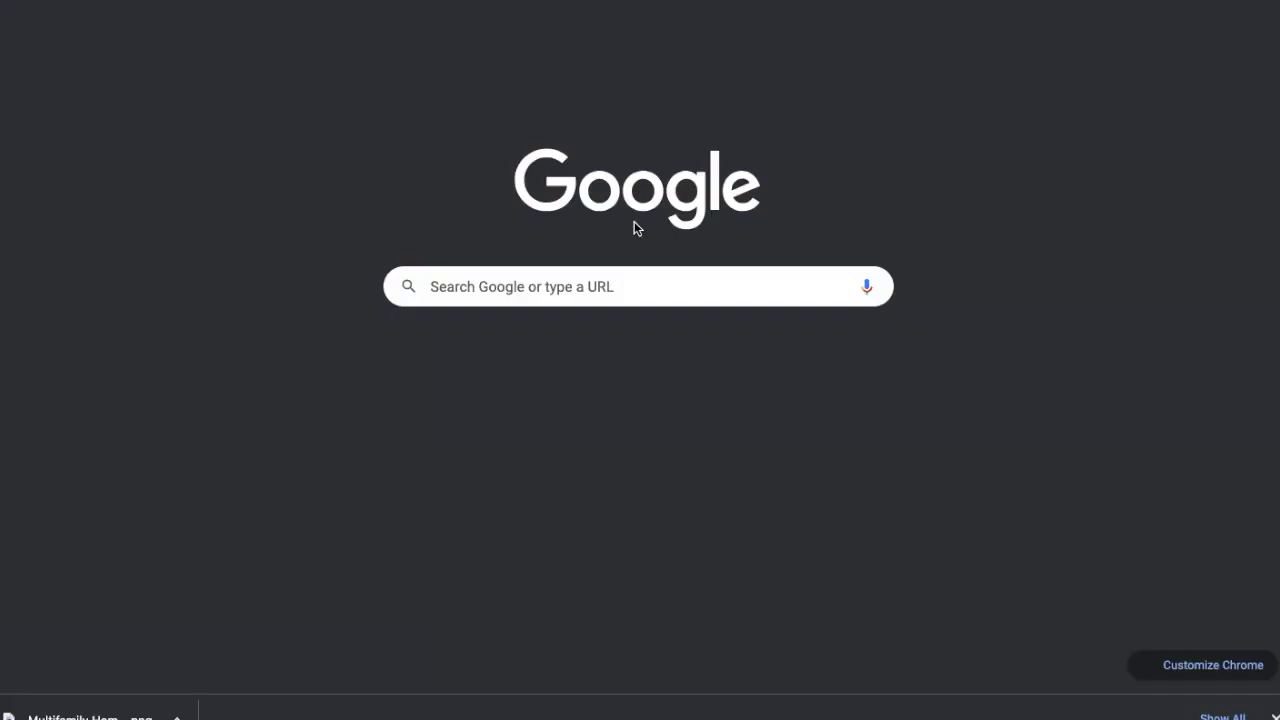
Step: Load marios.kw.com and dismiss the site's location permission request
type("marios.")
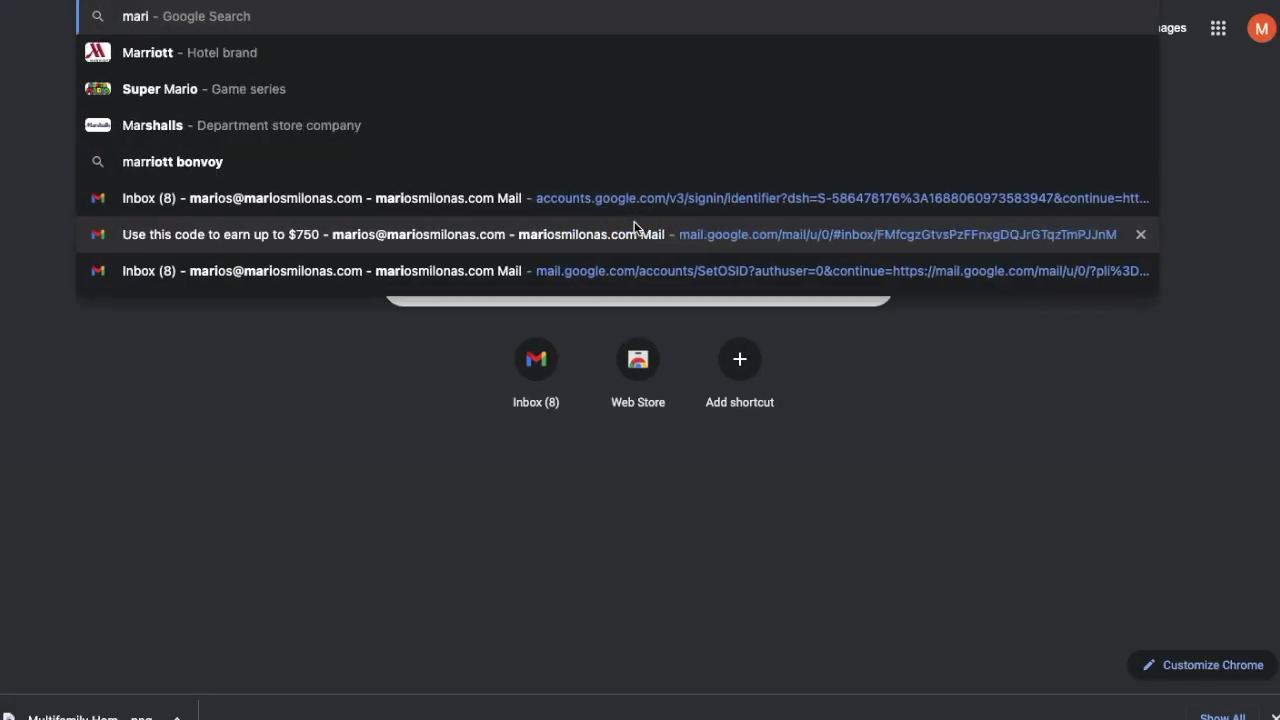
type("w.com")
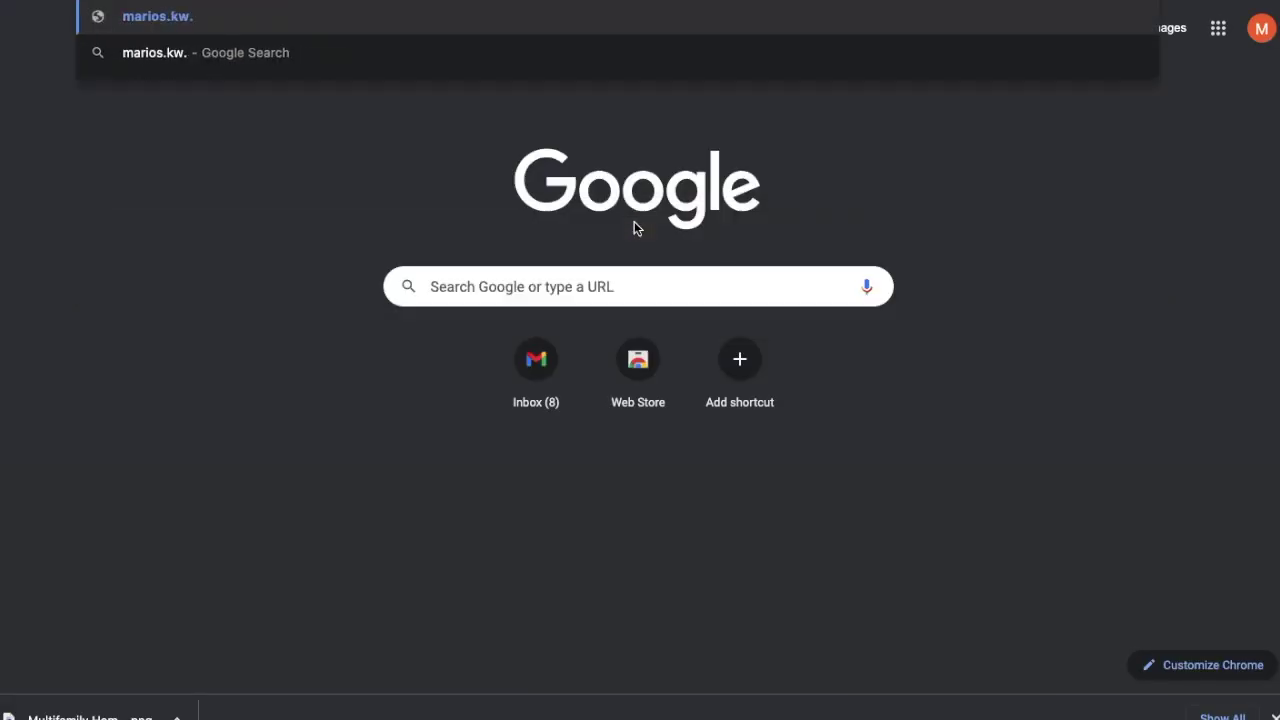
key("Return")
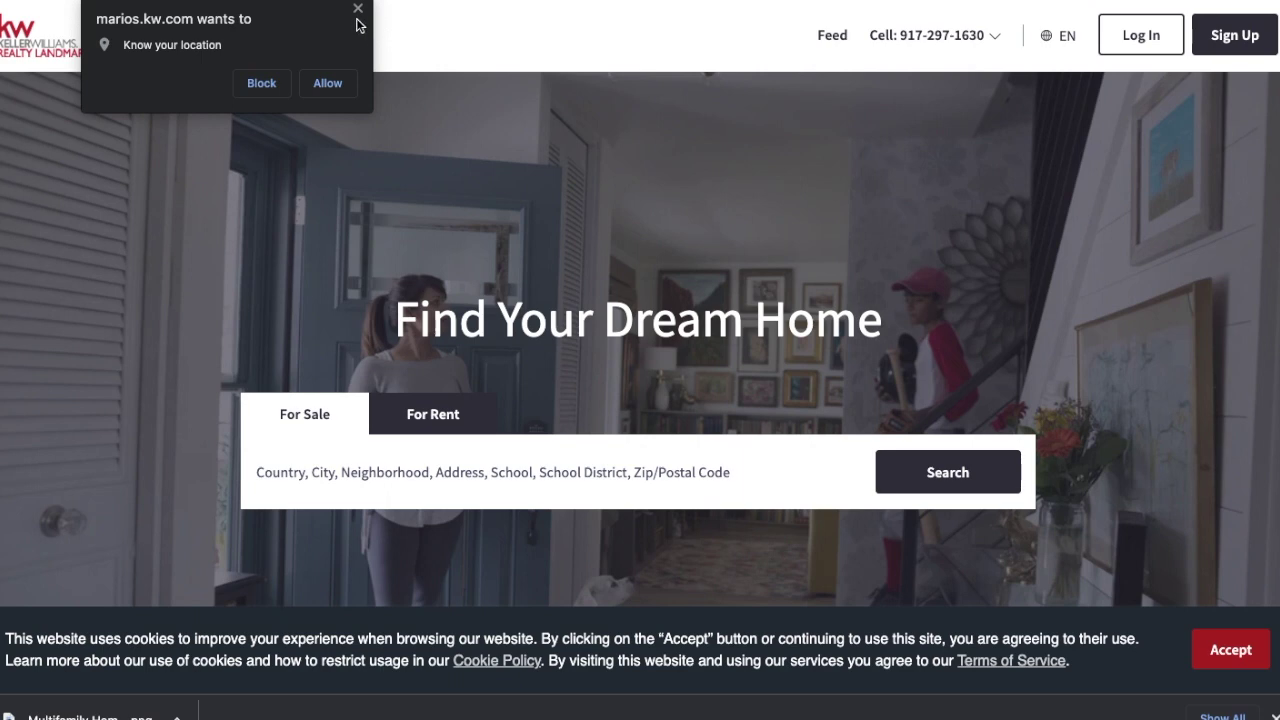
left_click(357, 17)
Step: Search 'queens new york' and select Queens, New York, NY, US
left_click(452, 474)
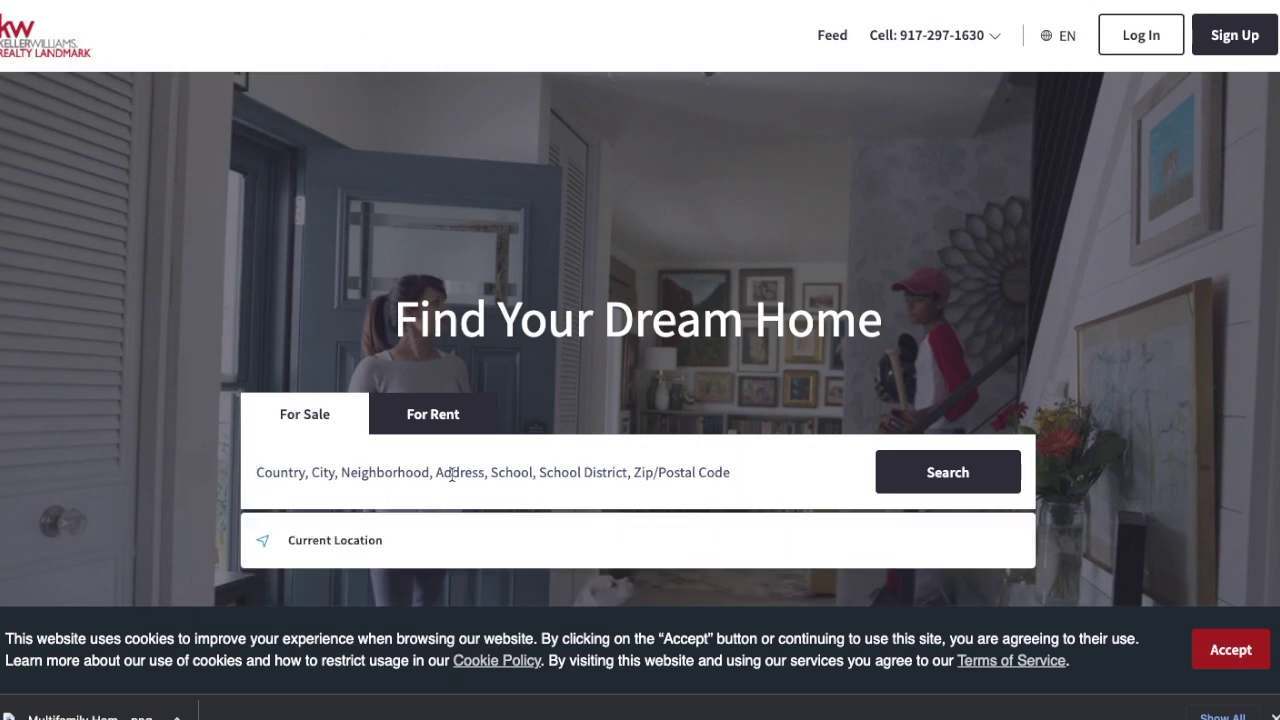
type("queens new york")
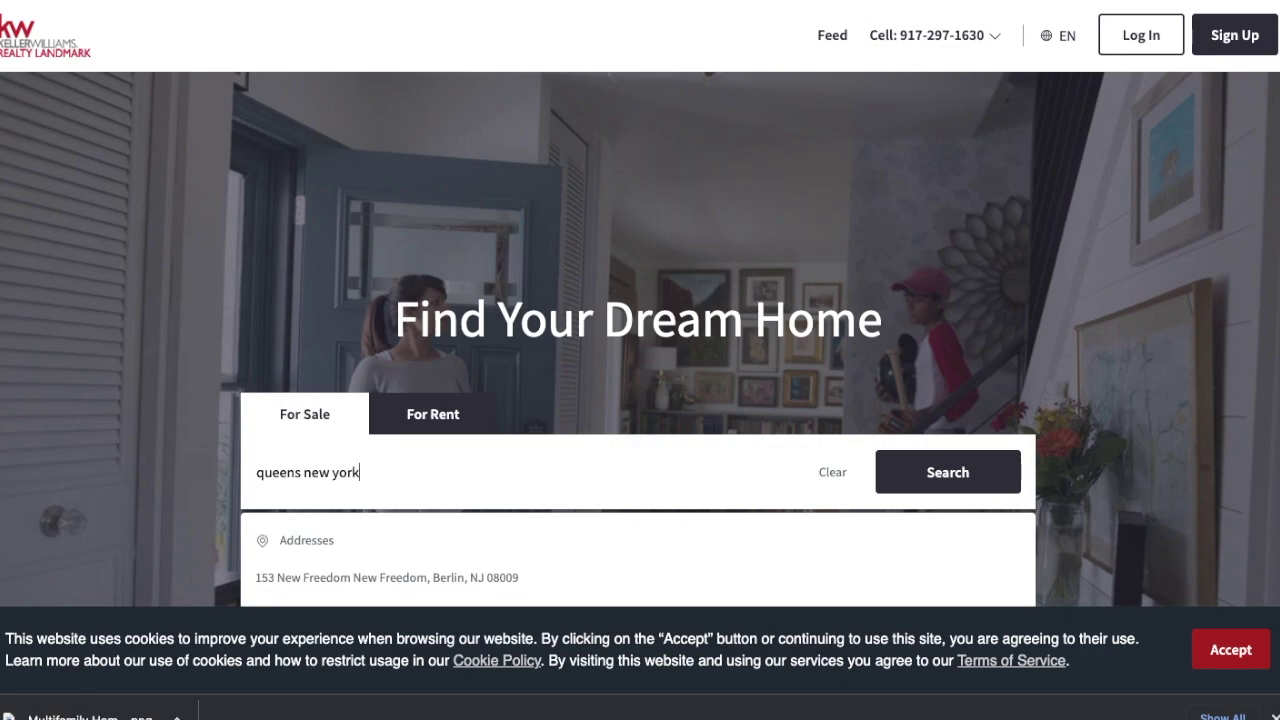
scroll(423, 518, "down", 1)
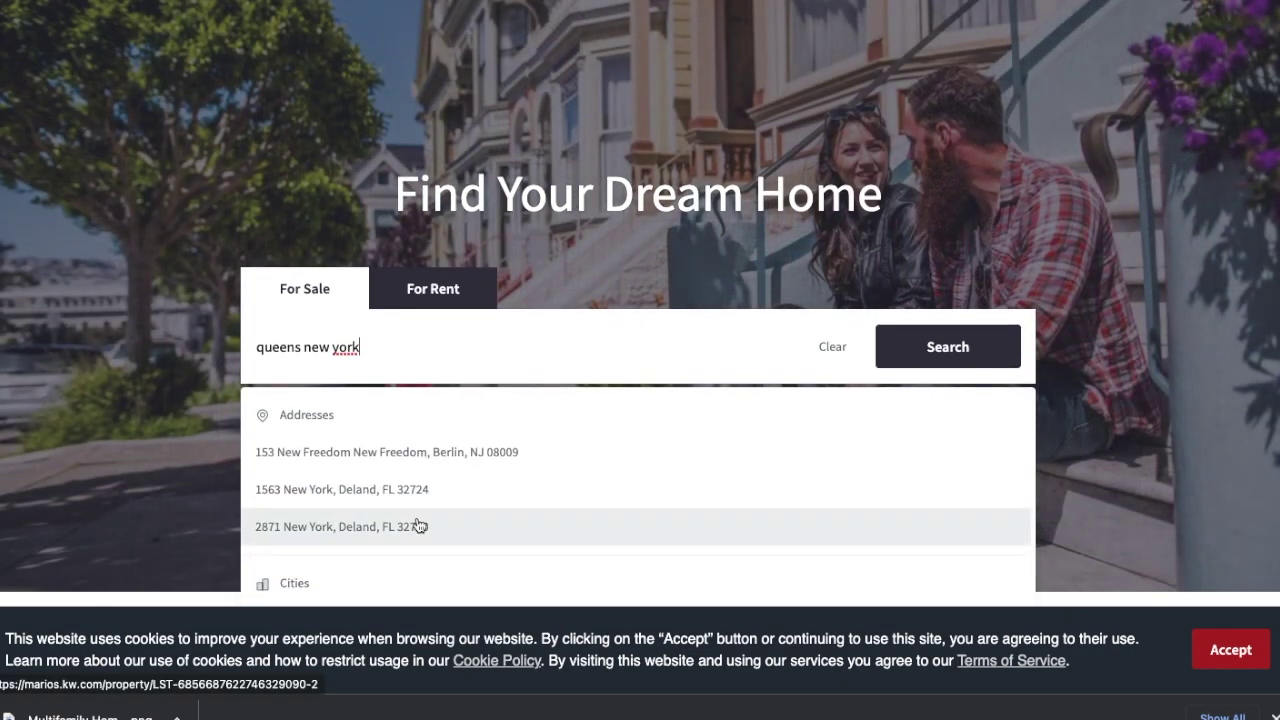
scroll(420, 527, "down", 1)
left_click(348, 490)
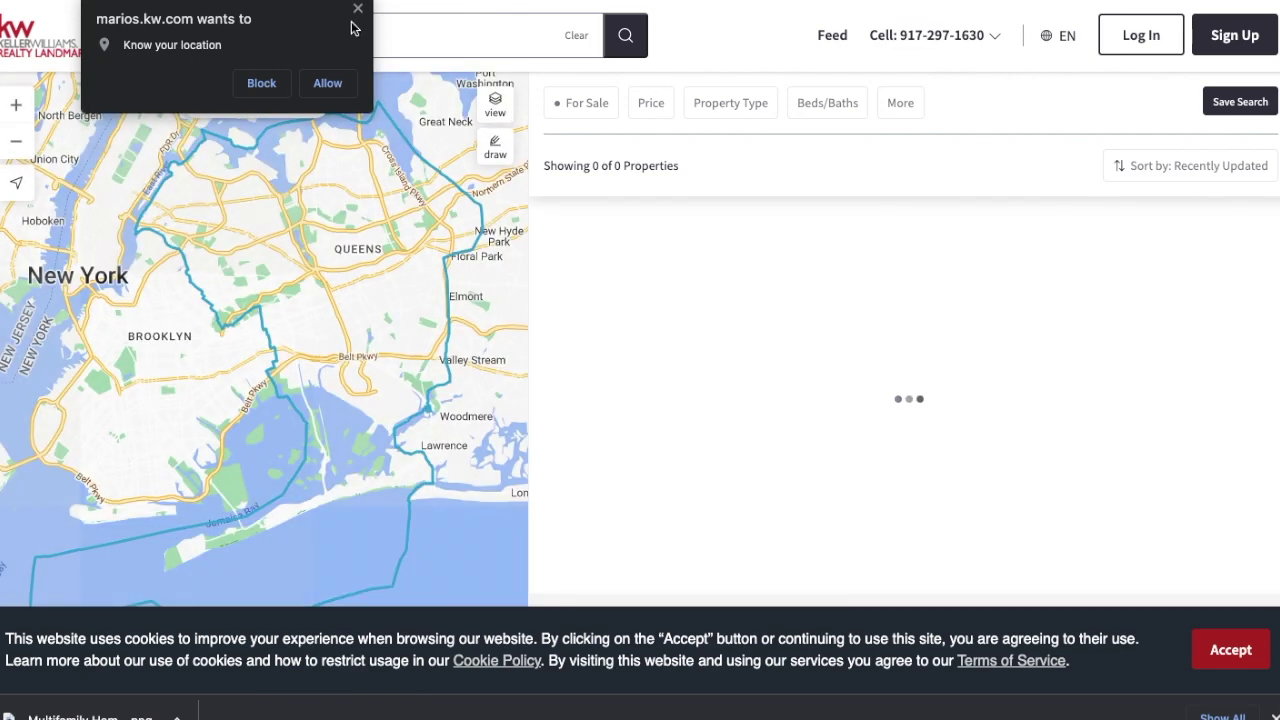
left_click(357, 9)
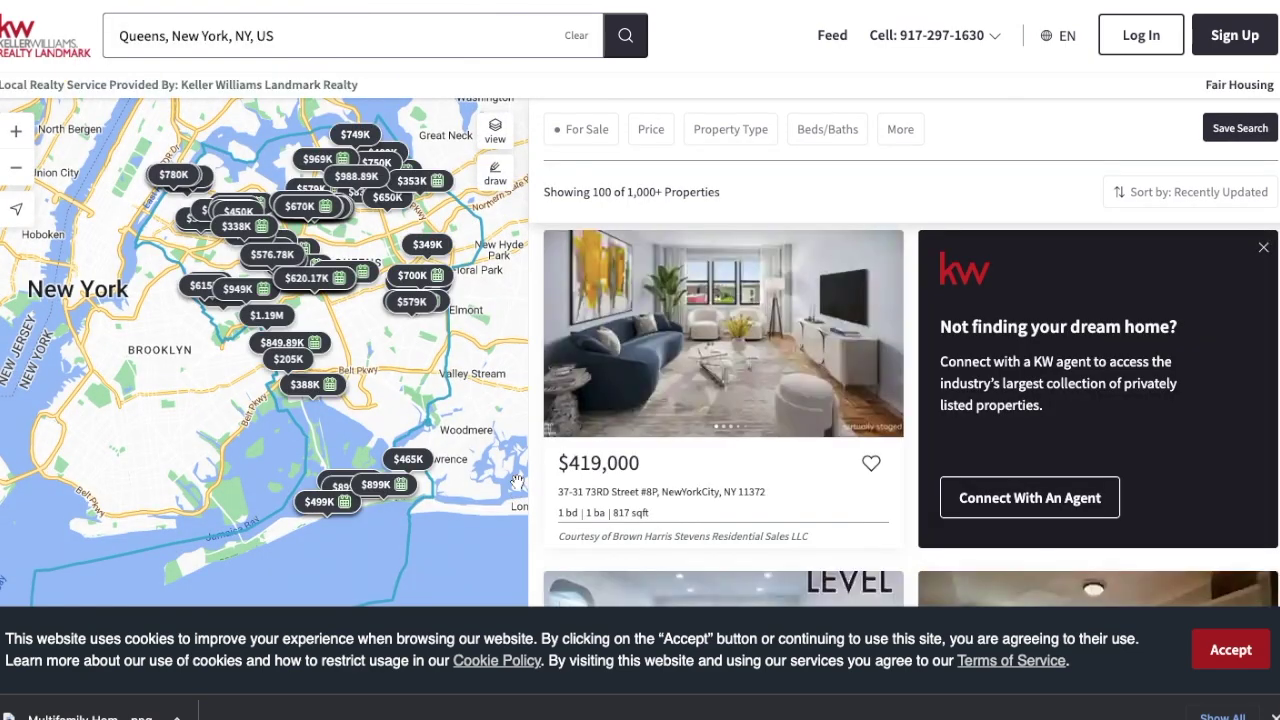
Step: Filter listings to Multi-family with a maximum sale price of 1,000,000
left_click(733, 132)
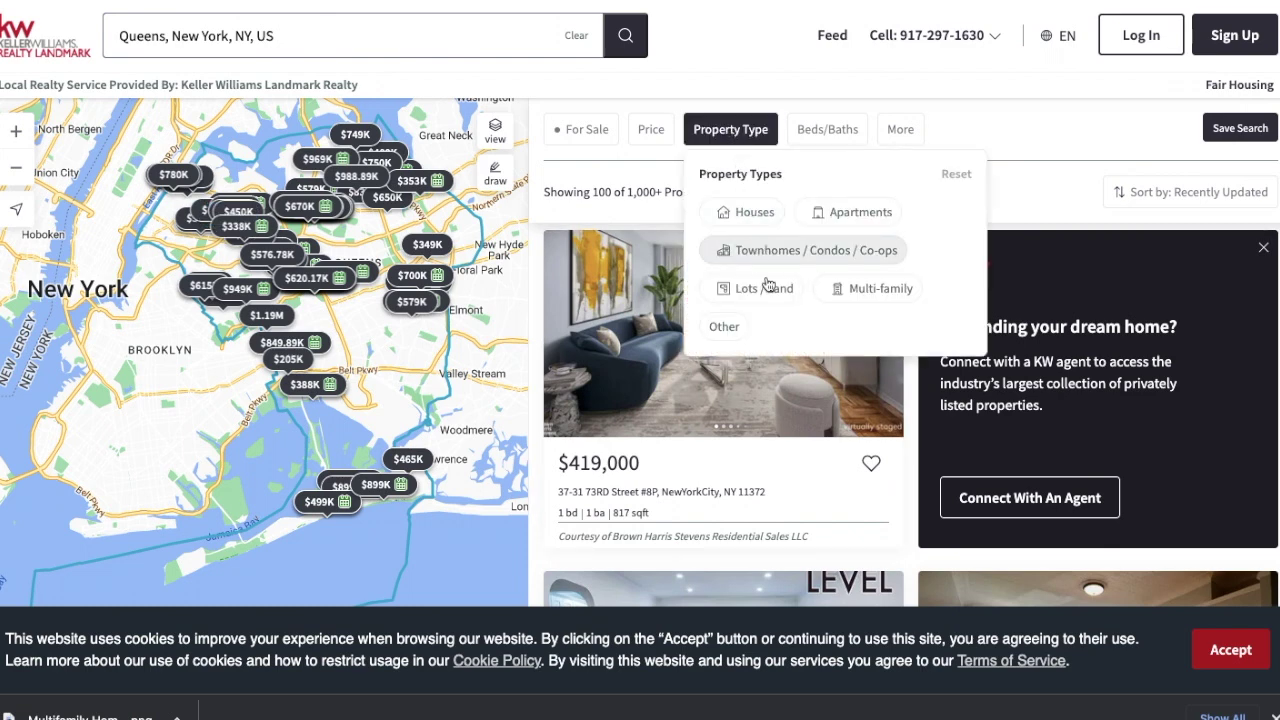
left_click(848, 290)
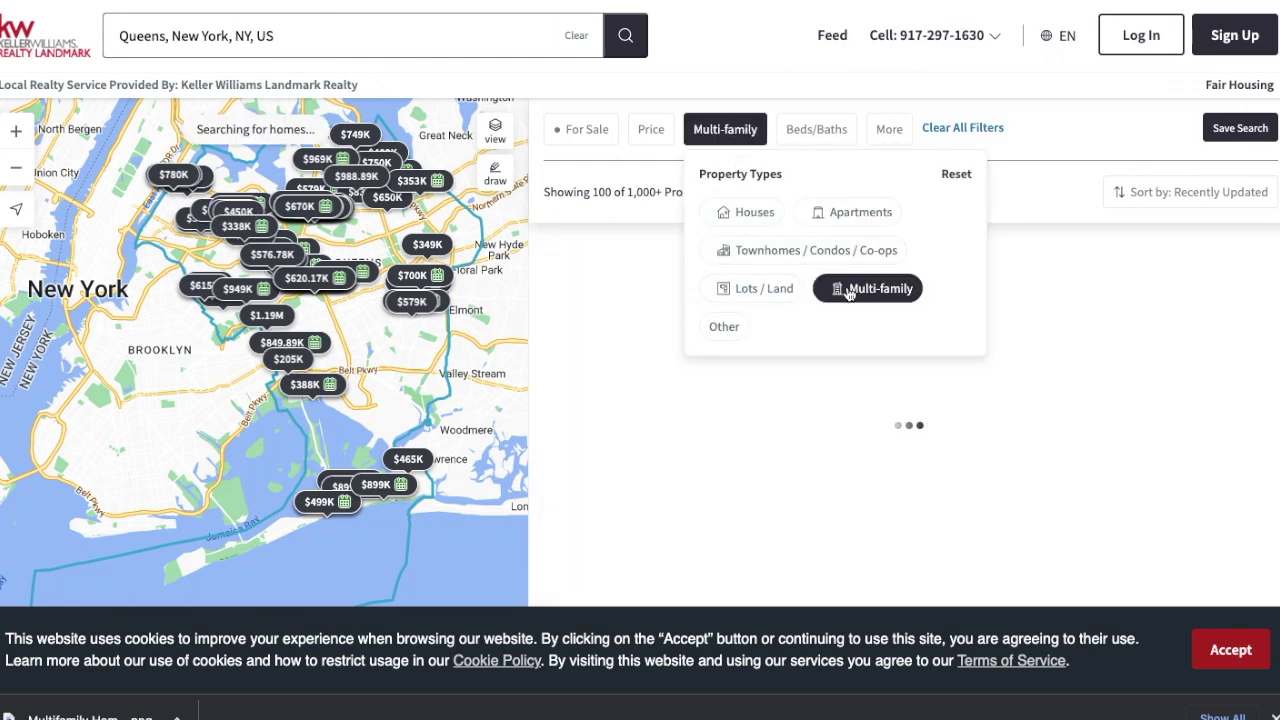
left_click(1040, 193)
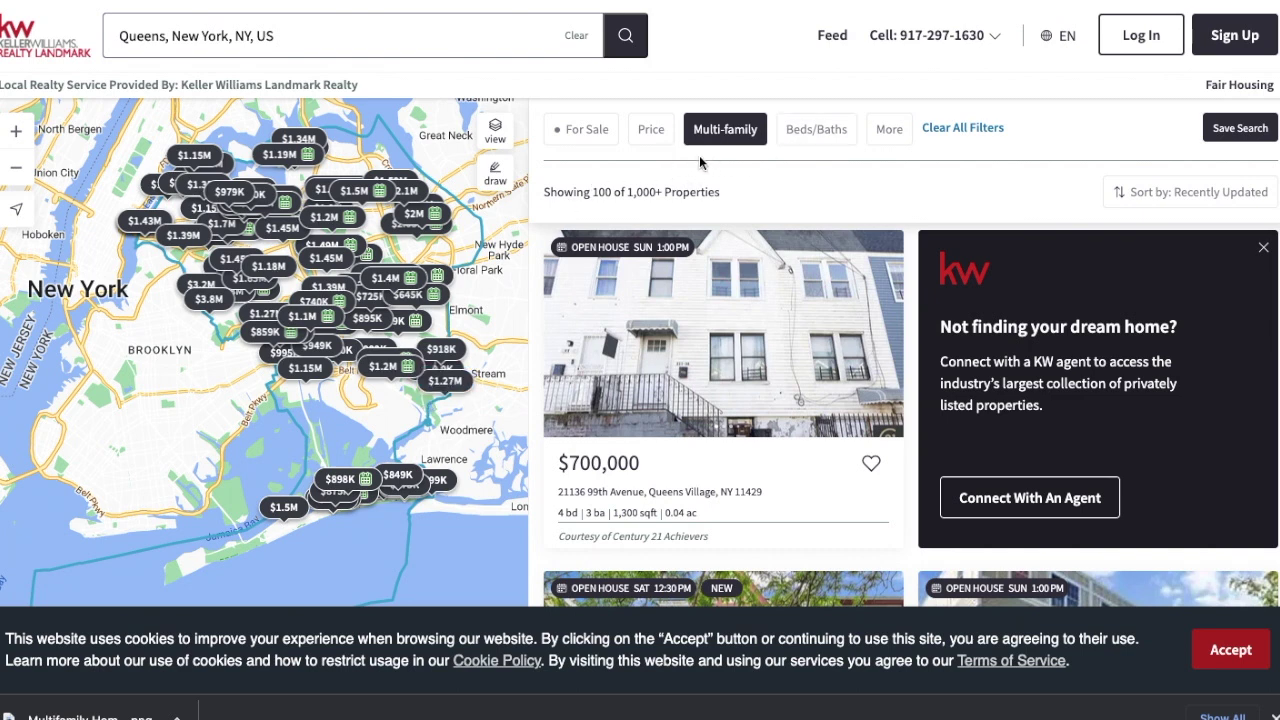
left_click(652, 131)
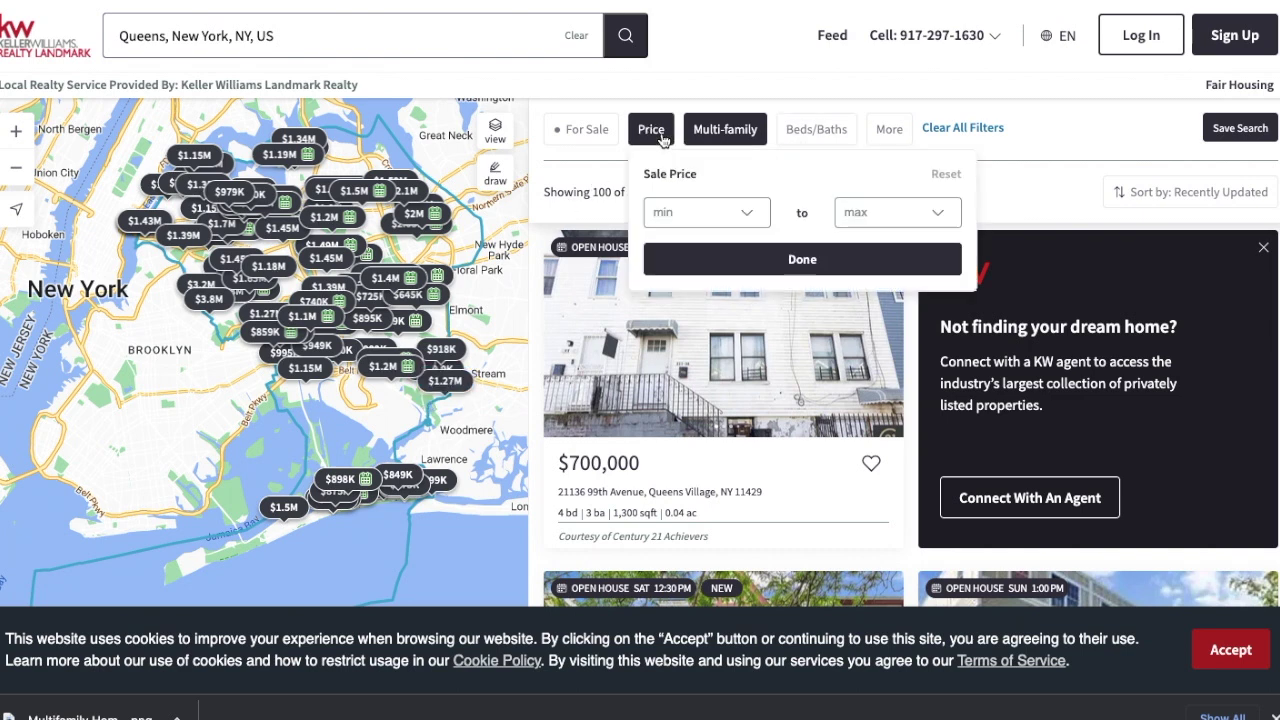
left_click(891, 217)
type("1,000,000")
left_click(839, 259)
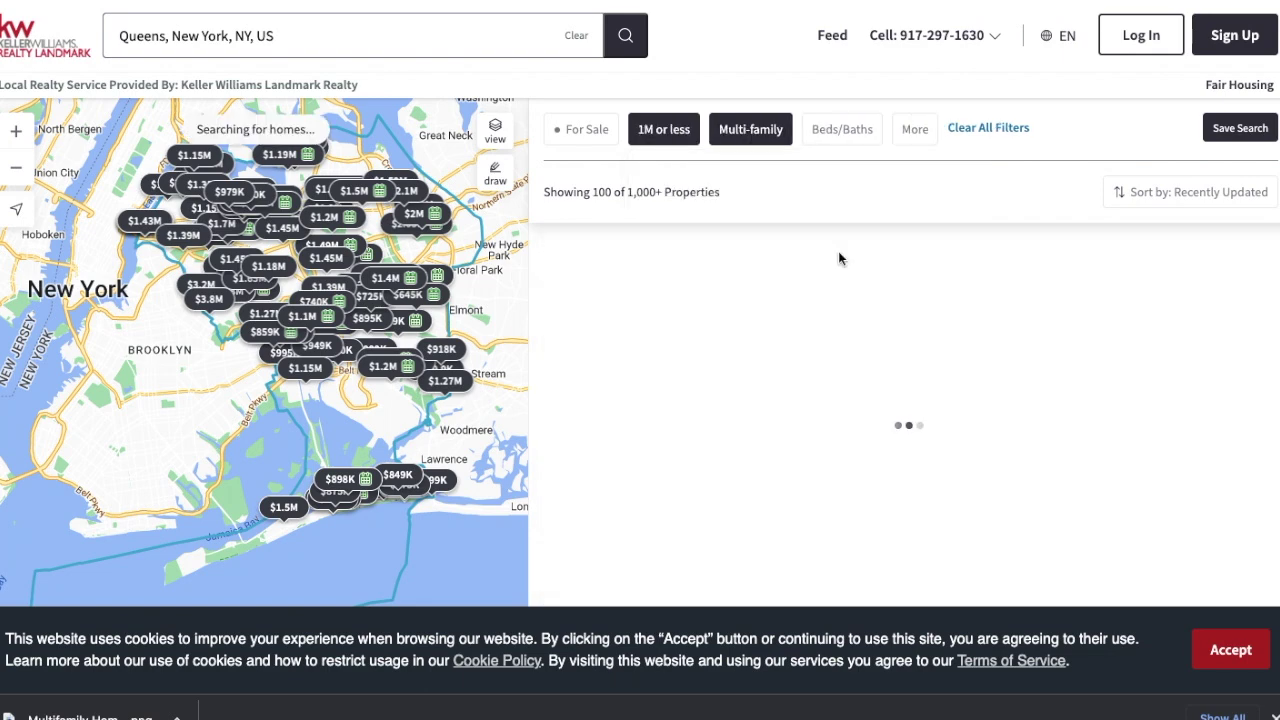
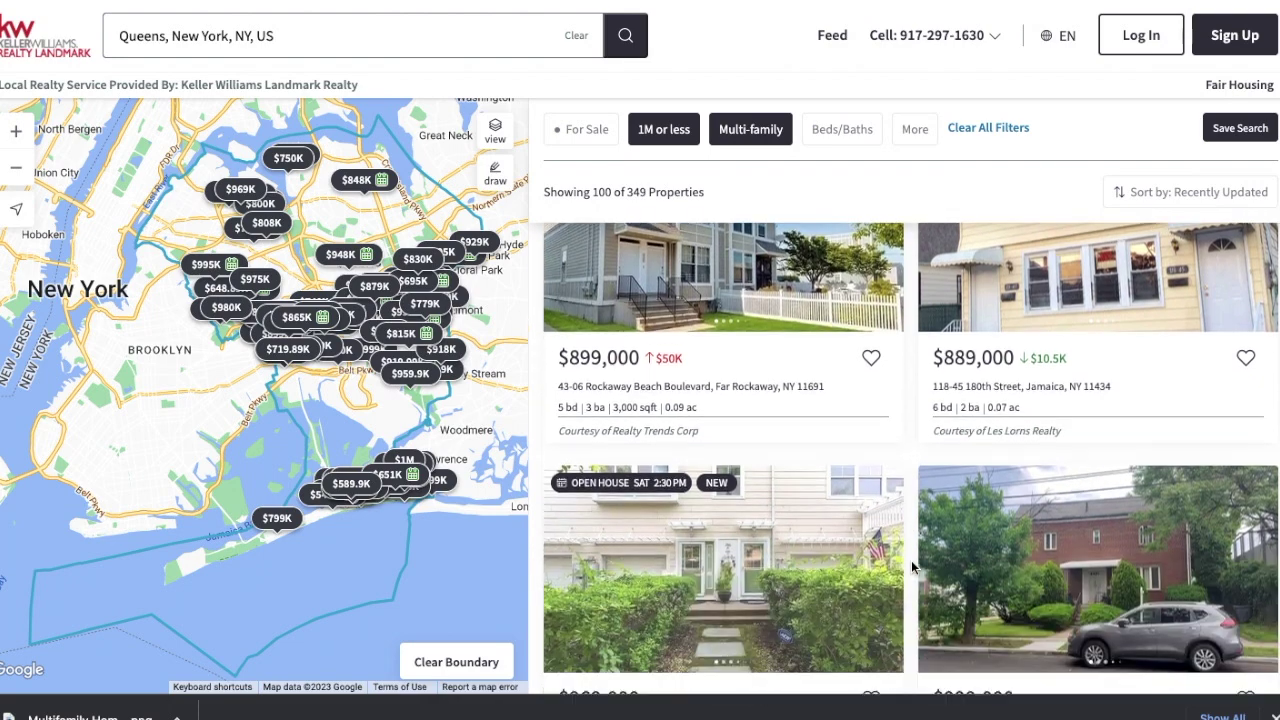
scroll(911, 567, "down", 3)
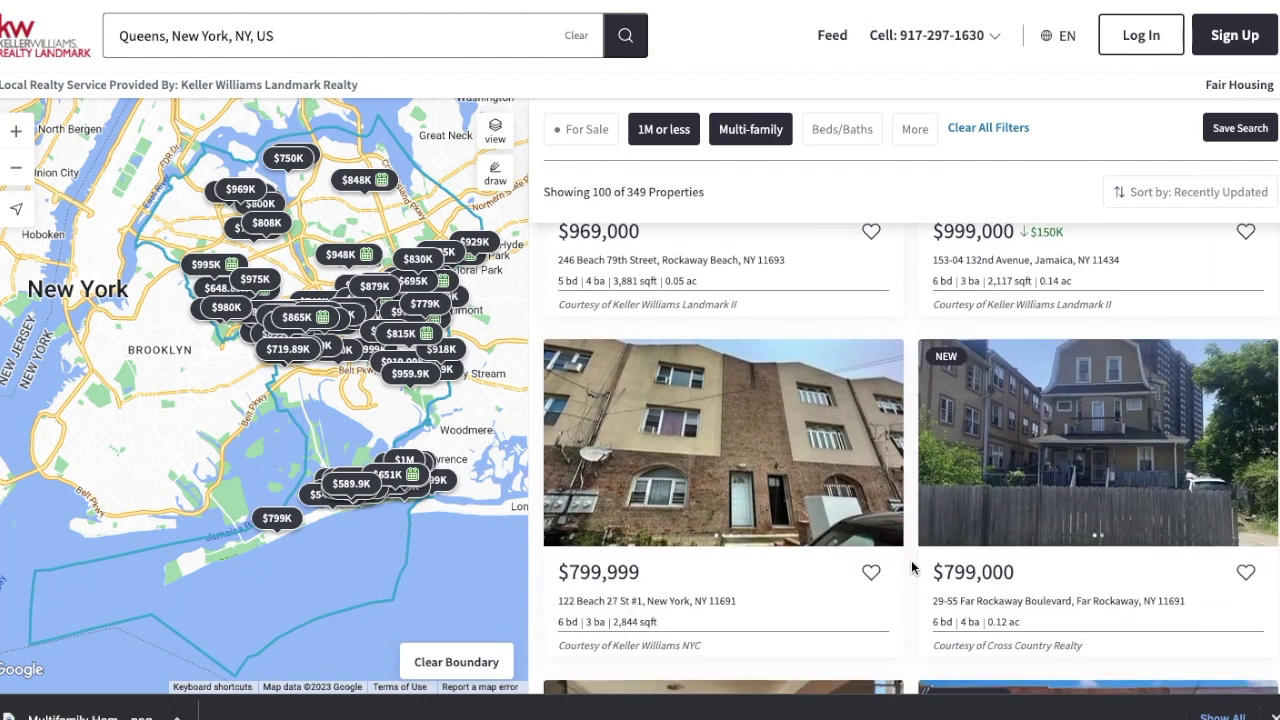
left_click(793, 402)
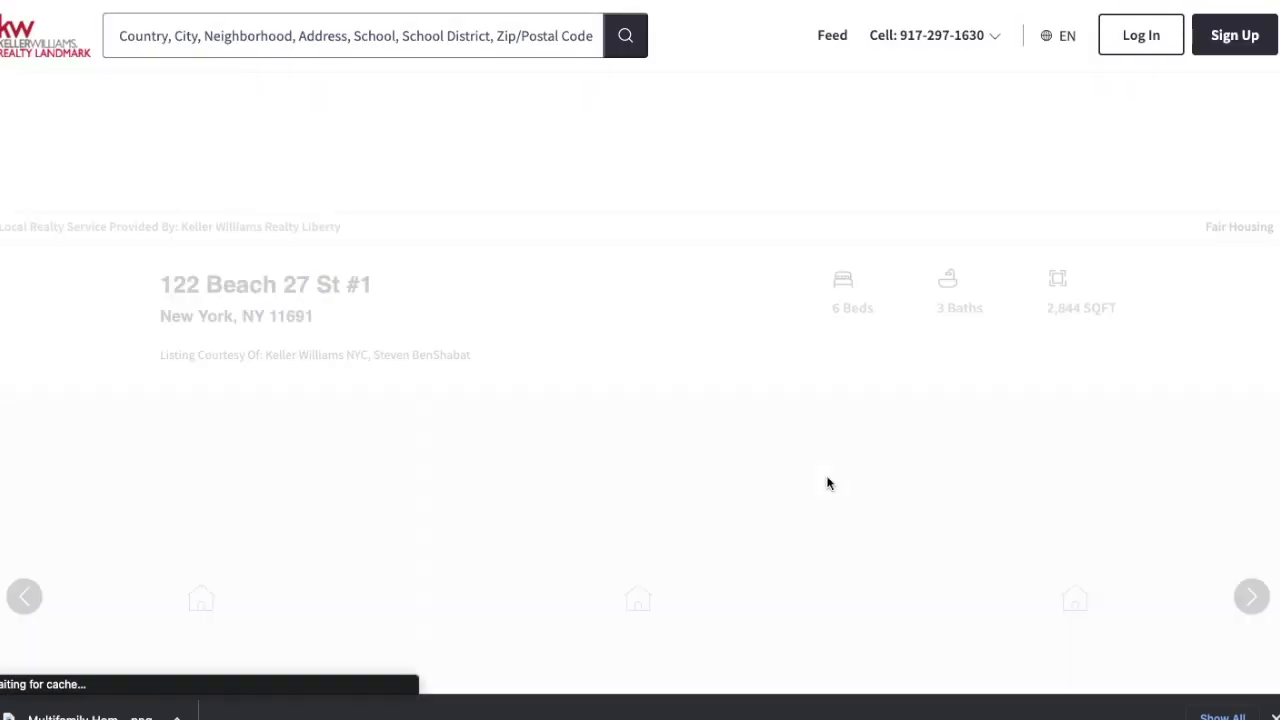
Step: Decline the site's location permission request on the listing page
scroll(827, 483, "down", 1)
scroll(826, 483, "down", 2)
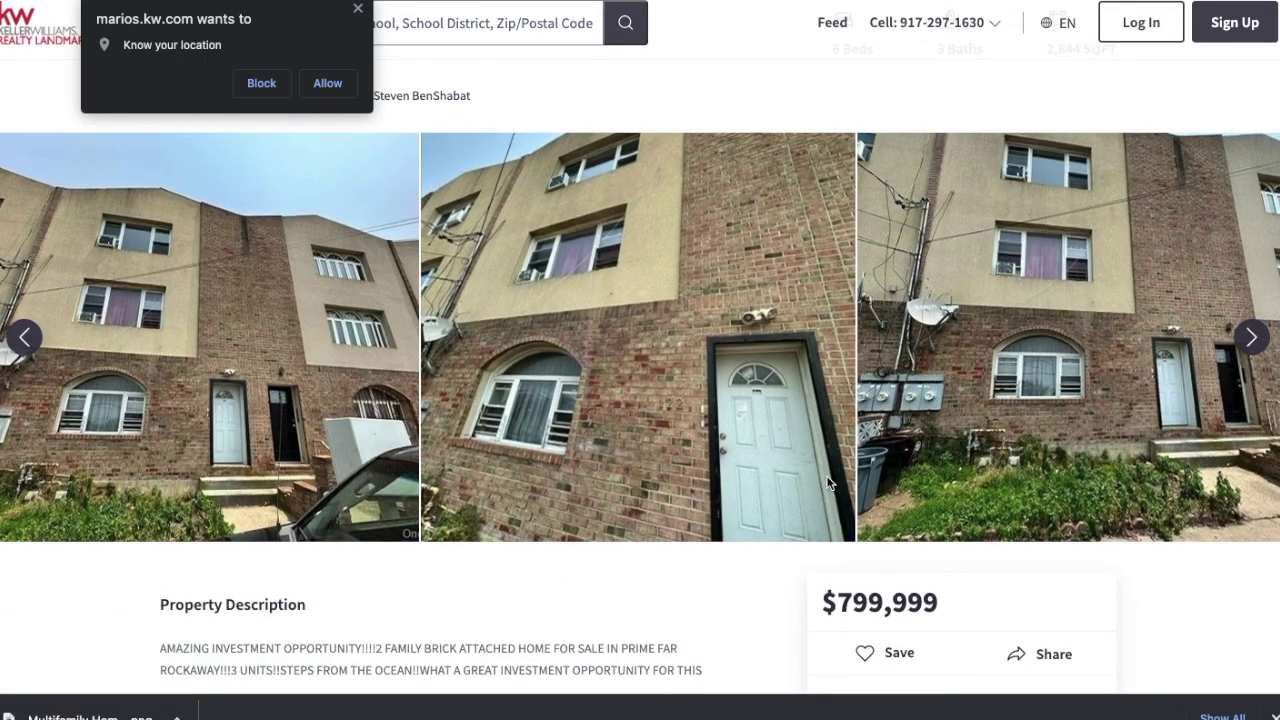
left_click(357, 9)
scroll(634, 337, "down", 5)
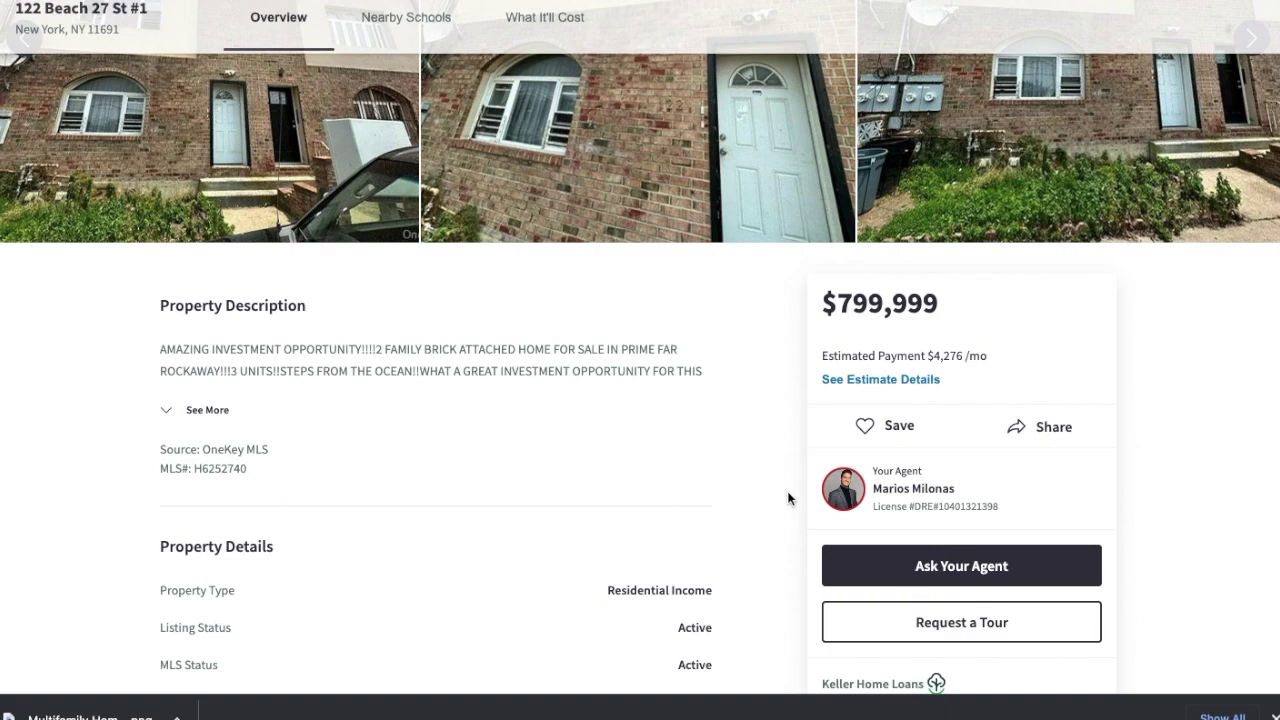
scroll(787, 492, "up", 2)
scroll(787, 498, "up", 5)
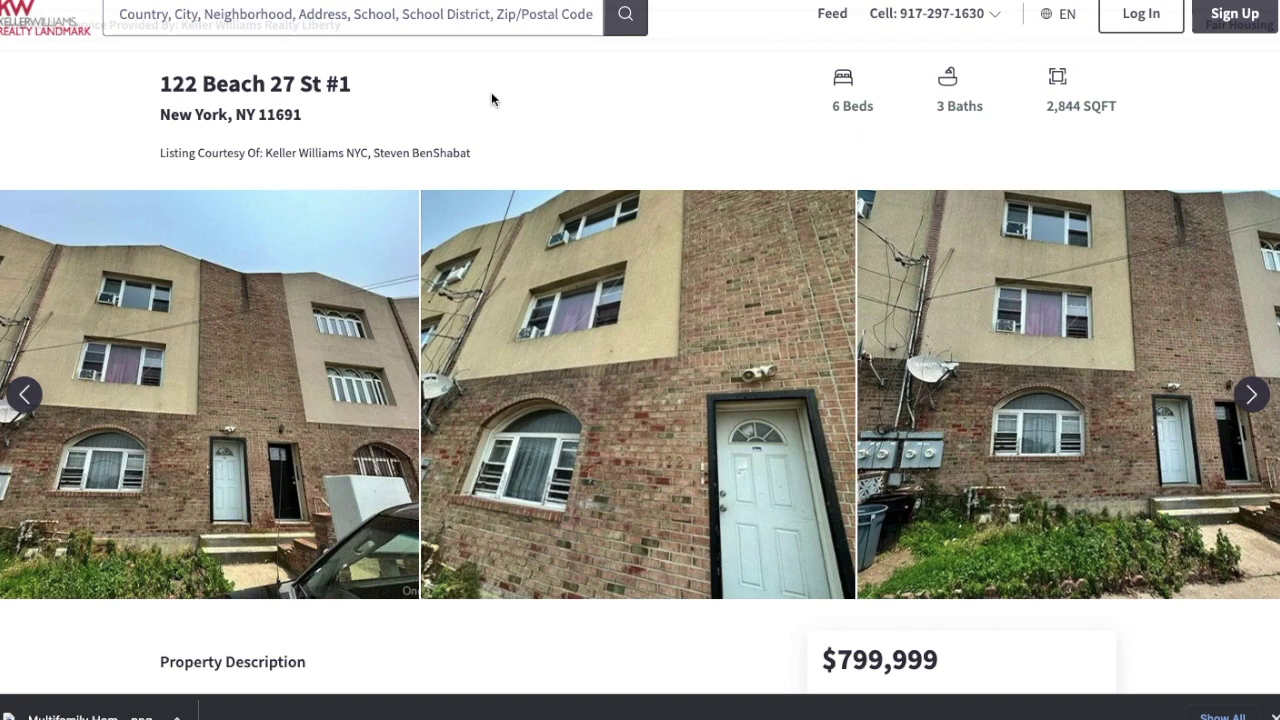
scroll(333, 122, "left", 2)
scroll(332, 119, "right", 2)
scroll(287, 100, "up", 2)
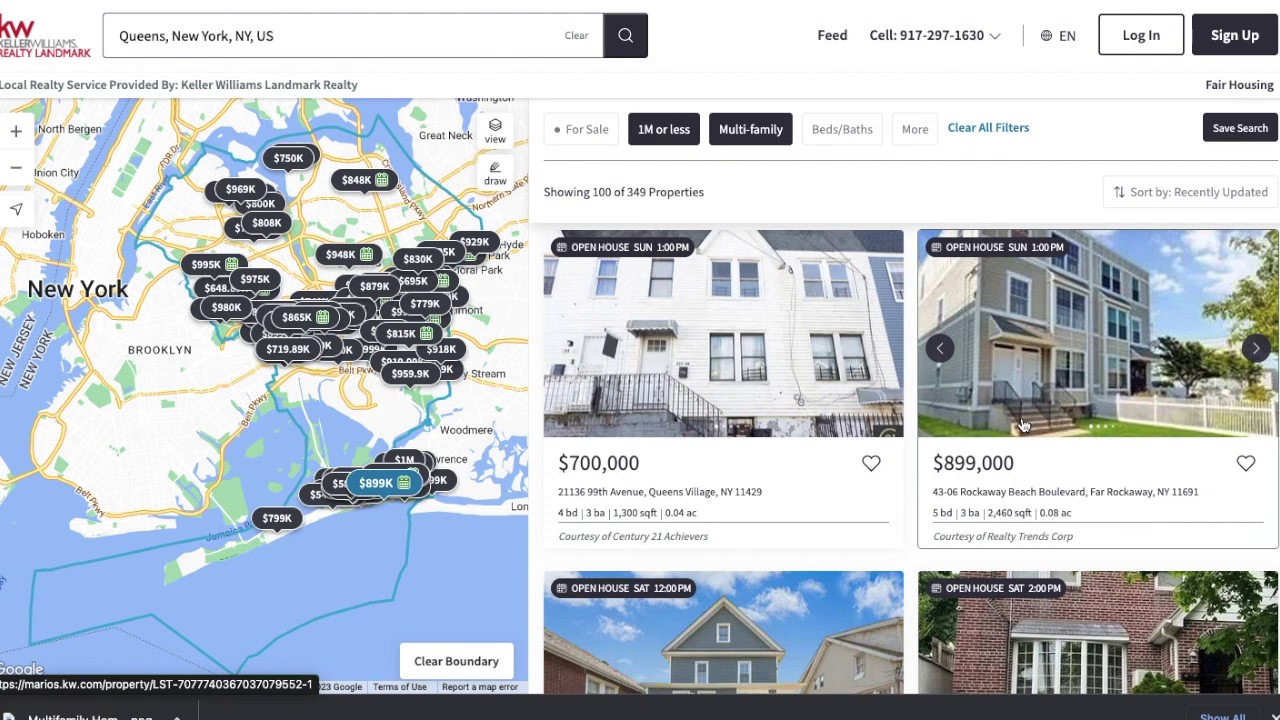
Step: Turn on the Price Reduced (< 7 days ago) filter under More, narrowing results to 109
left_click(916, 136)
scroll(908, 248, "down", 3)
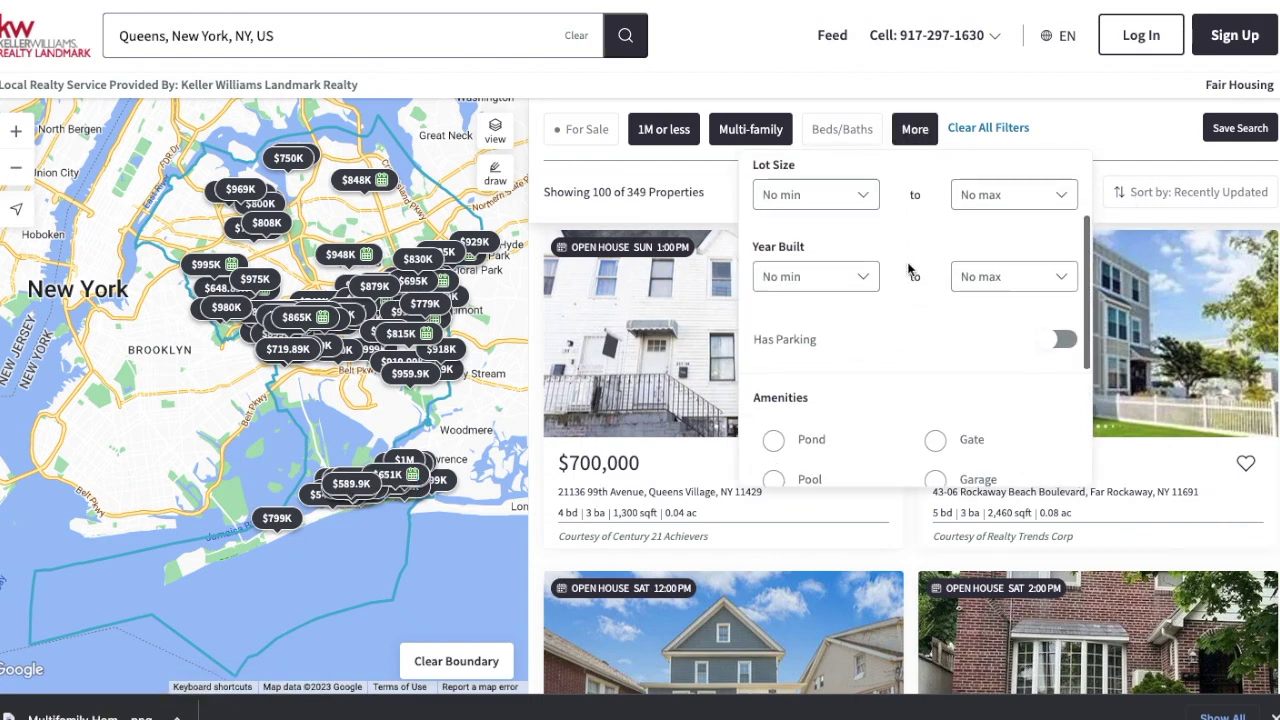
scroll(910, 271, "down", 3)
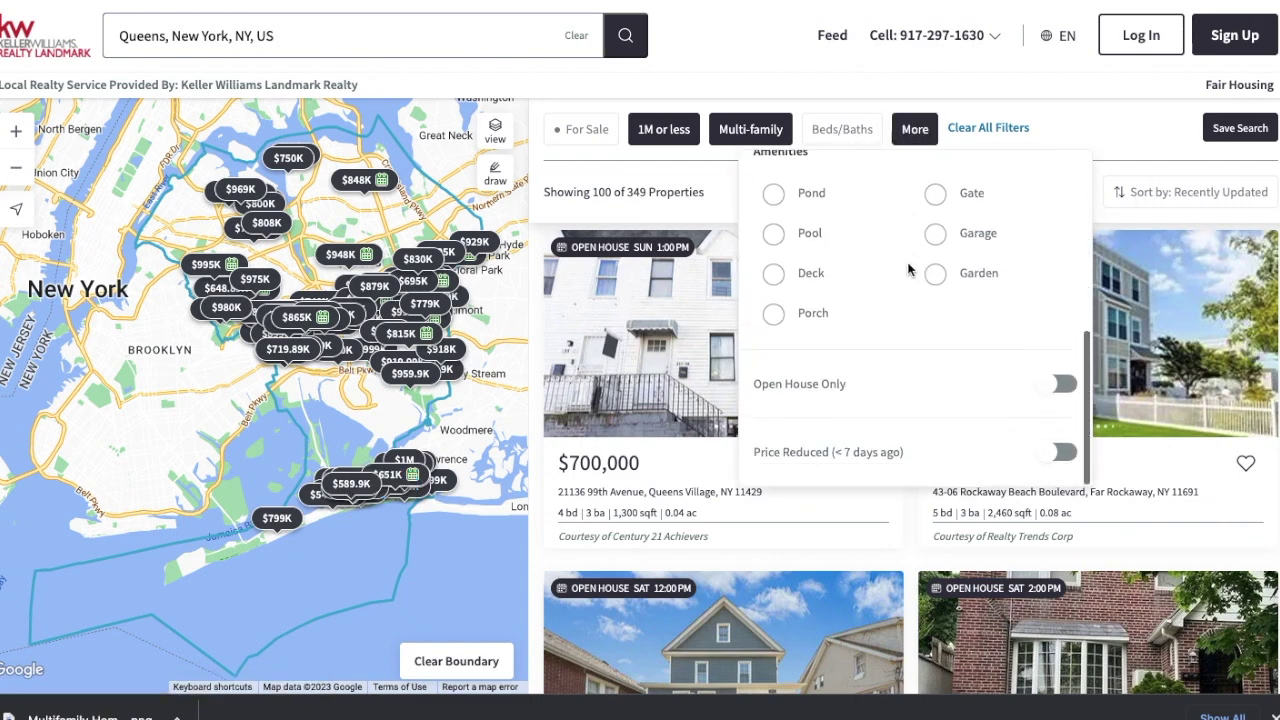
left_click(1055, 453)
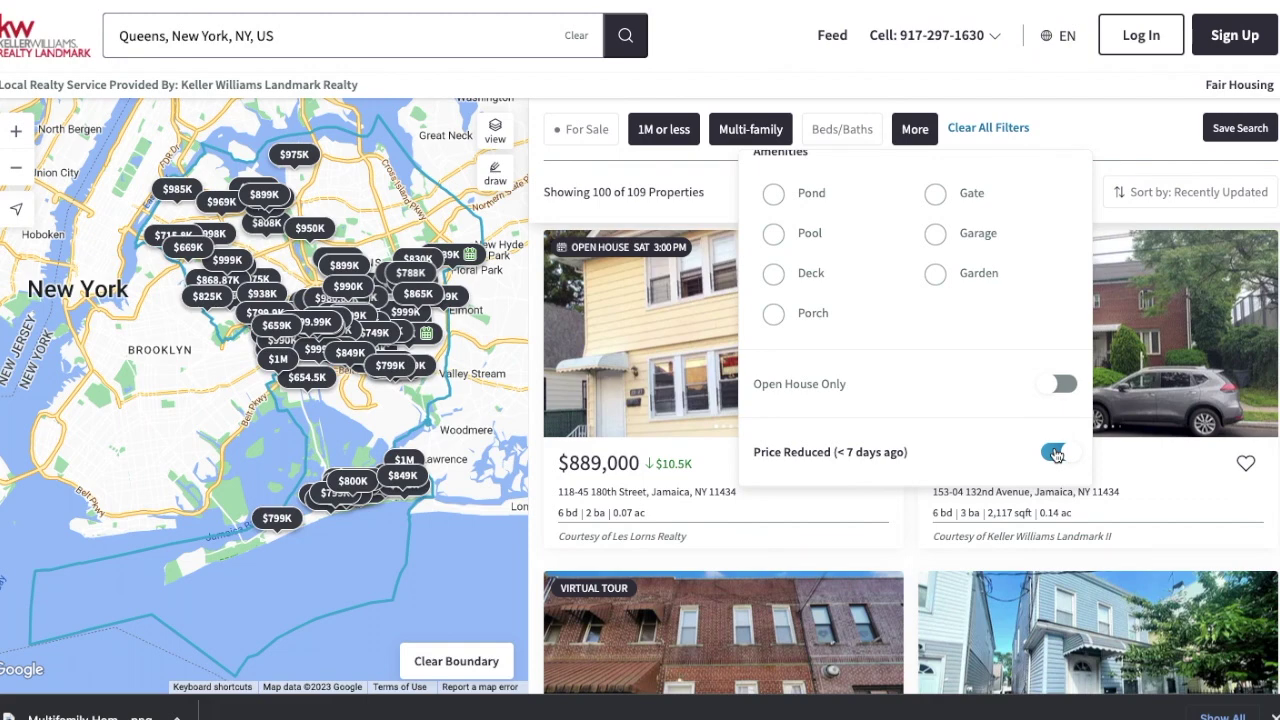
left_click(1070, 137)
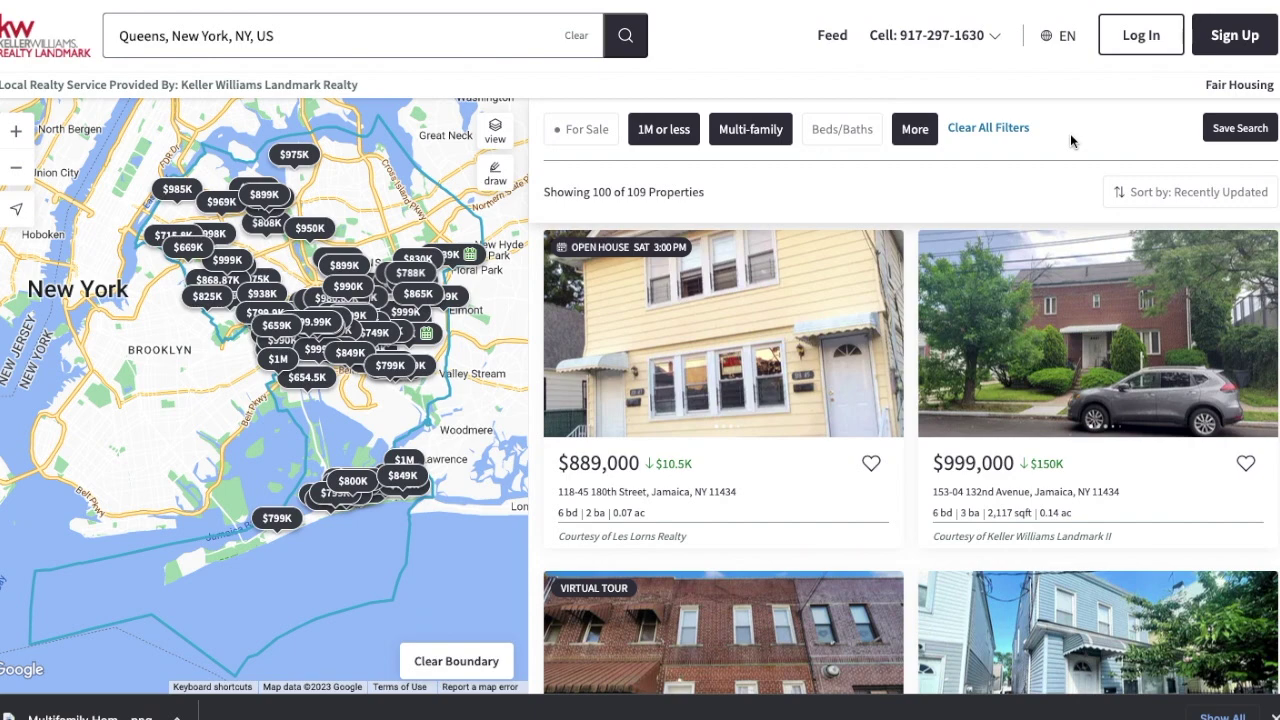
Step: Browse the 109 price-reduced listings, led by the $889,000 Jamaica home
scroll(1007, 358, "down", 3)
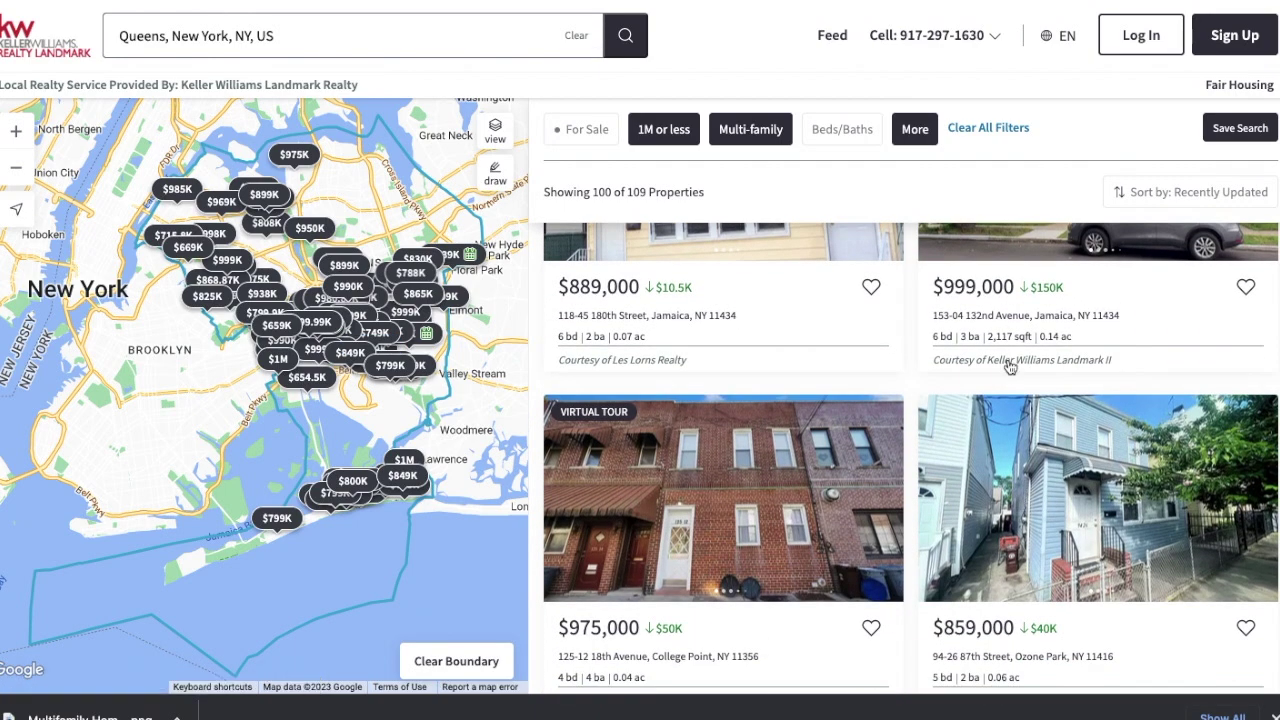
scroll(1008, 368, "down", 5)
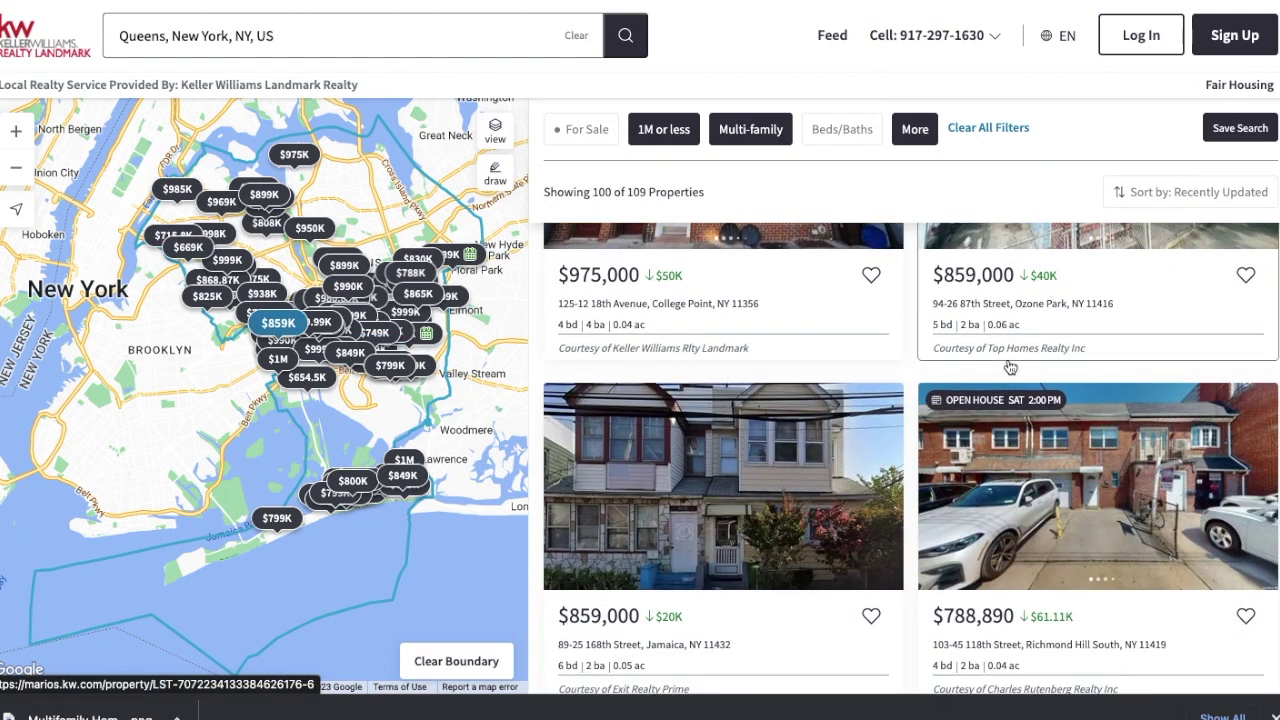
scroll(1010, 368, "up", 3)
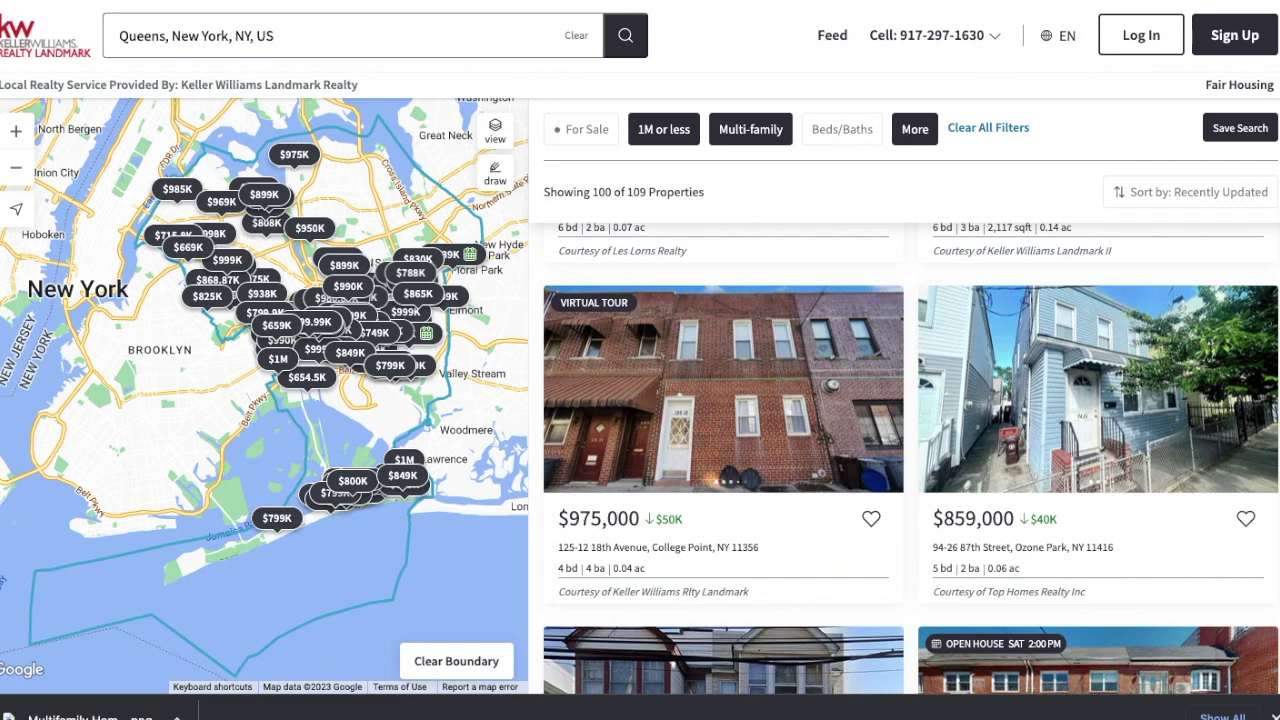
scroll(819, 349, "up", 3)
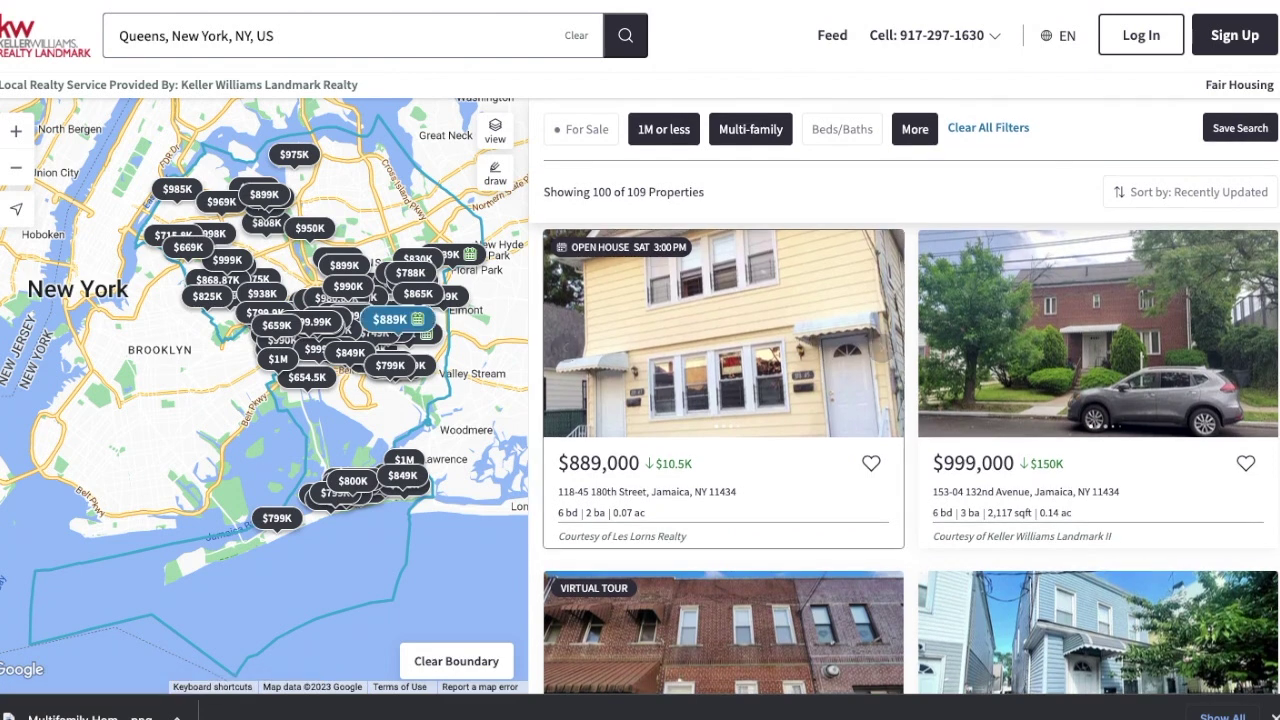